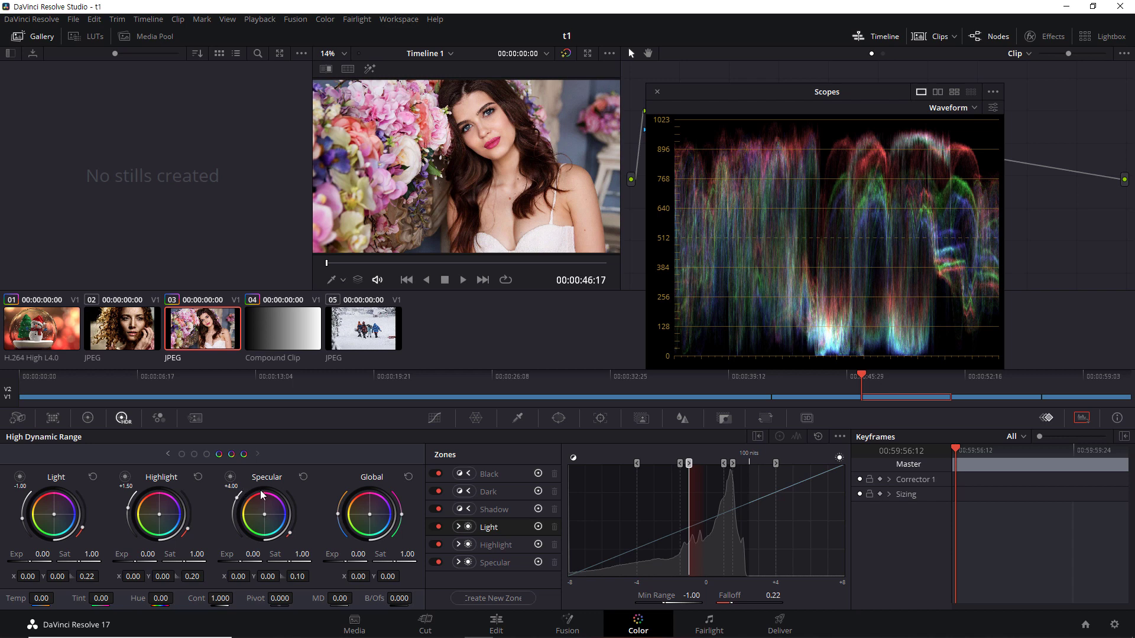
Step: Examine the Specular, Highlight and Light zones one after another using their highlight previews
left_click(230, 476)
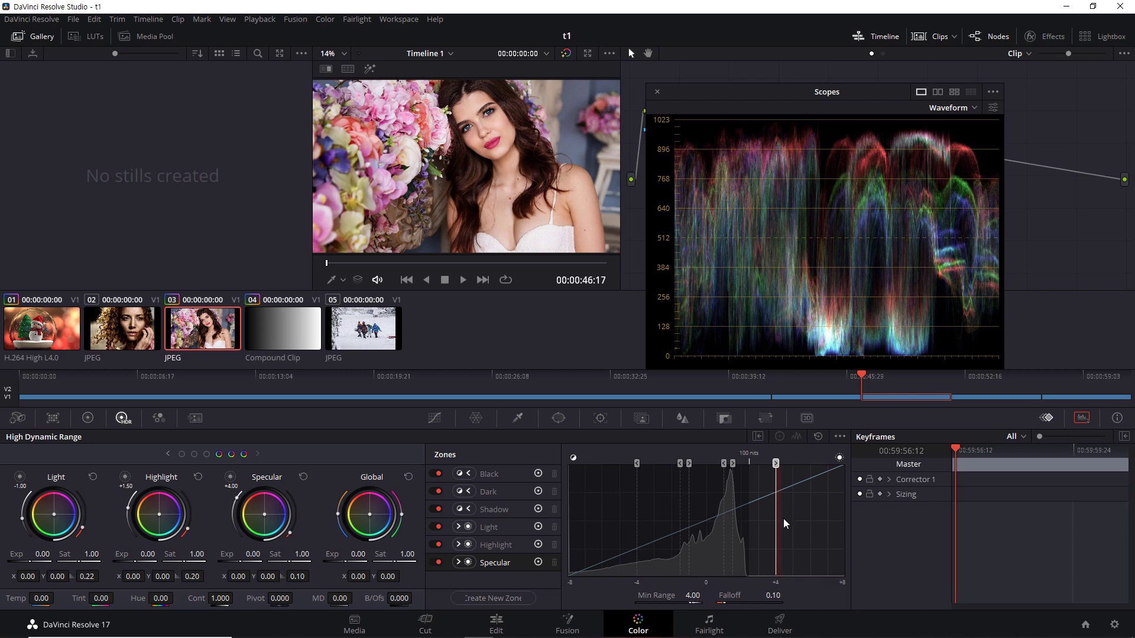
left_click(126, 477)
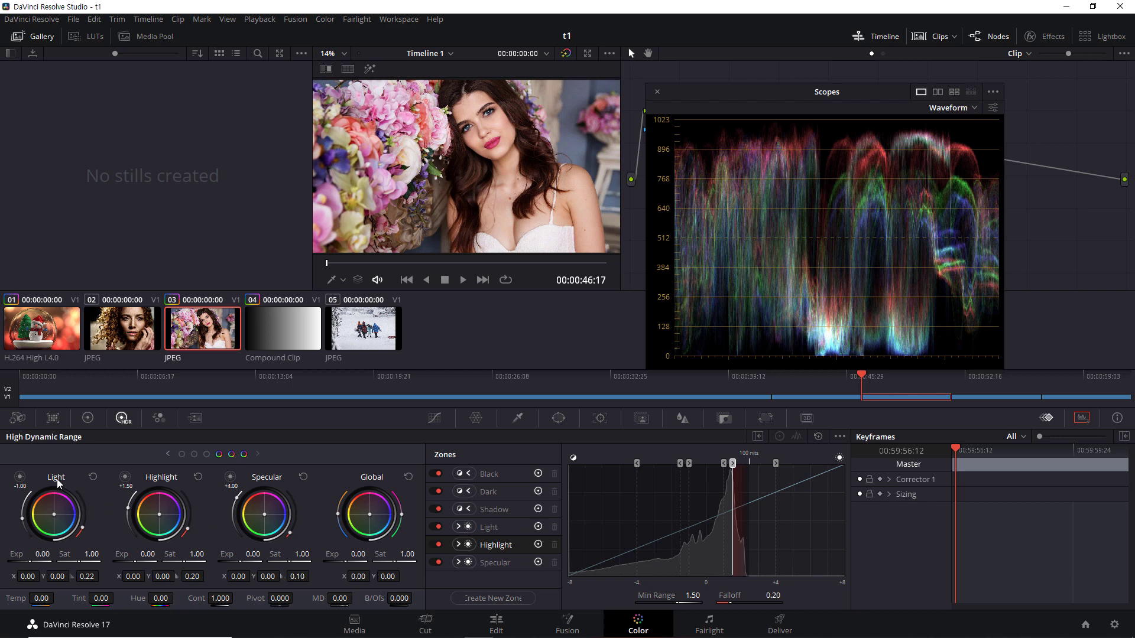
left_click(20, 476)
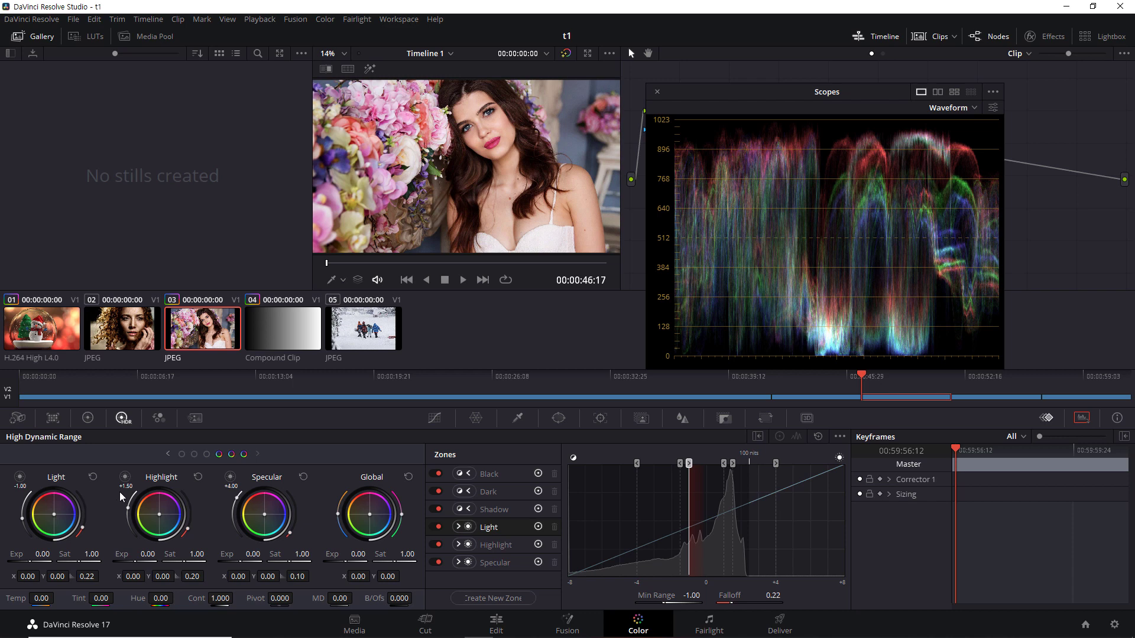
Step: Toggle the Light zone's highlight preview to compare its affected tonal range with the full image and waveform
left_click(21, 477)
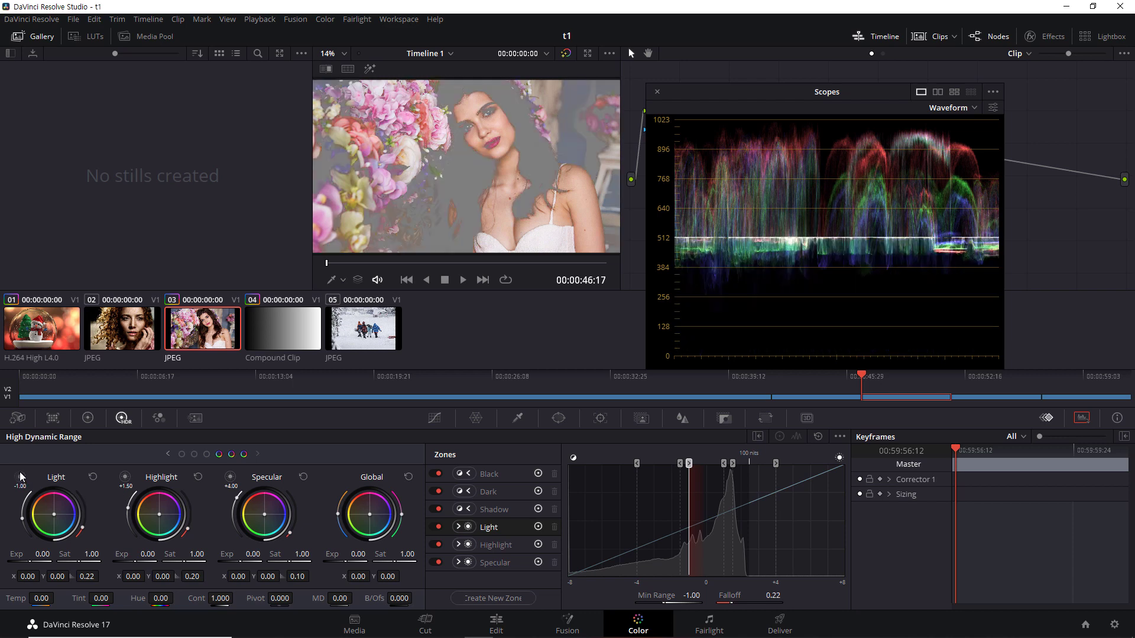
left_click(20, 476)
left_click(20, 476)
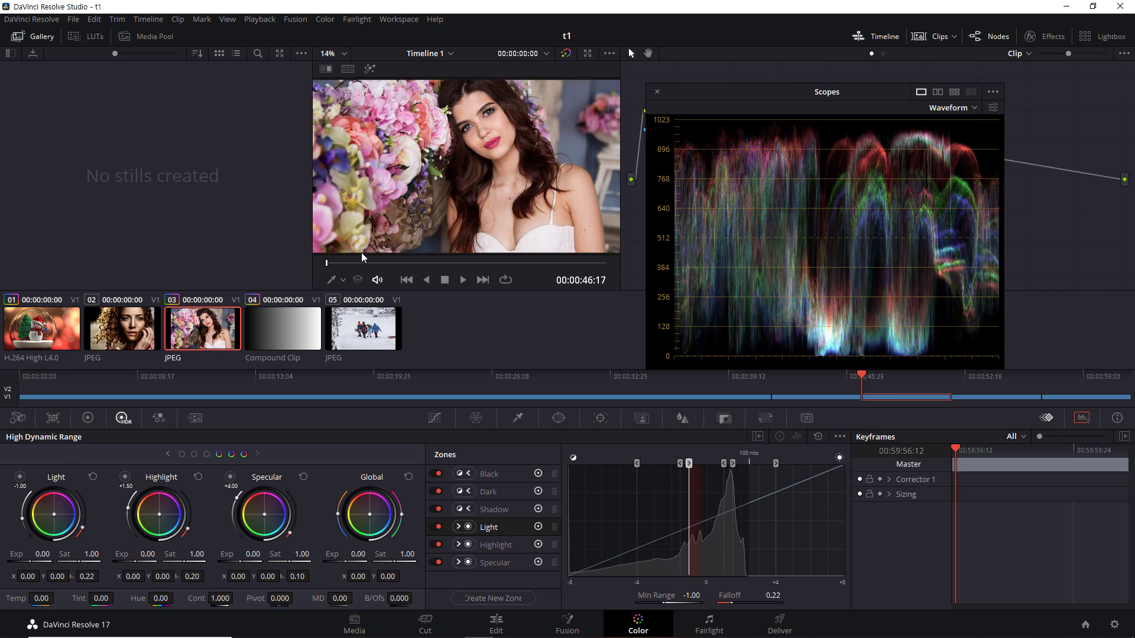
left_click(21, 476)
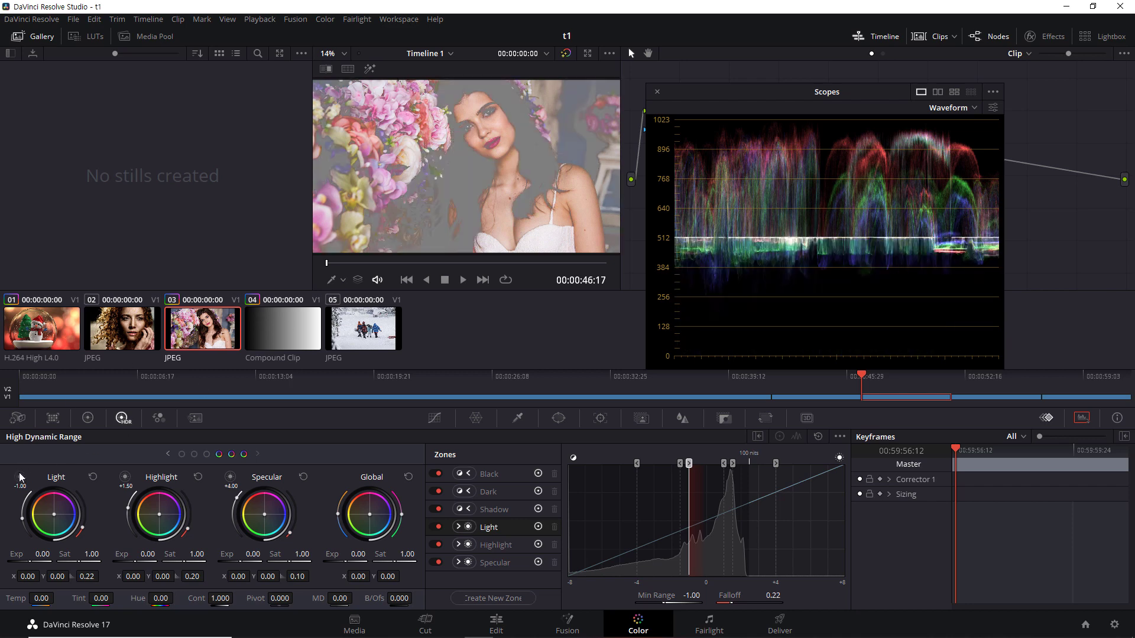
left_click(21, 476)
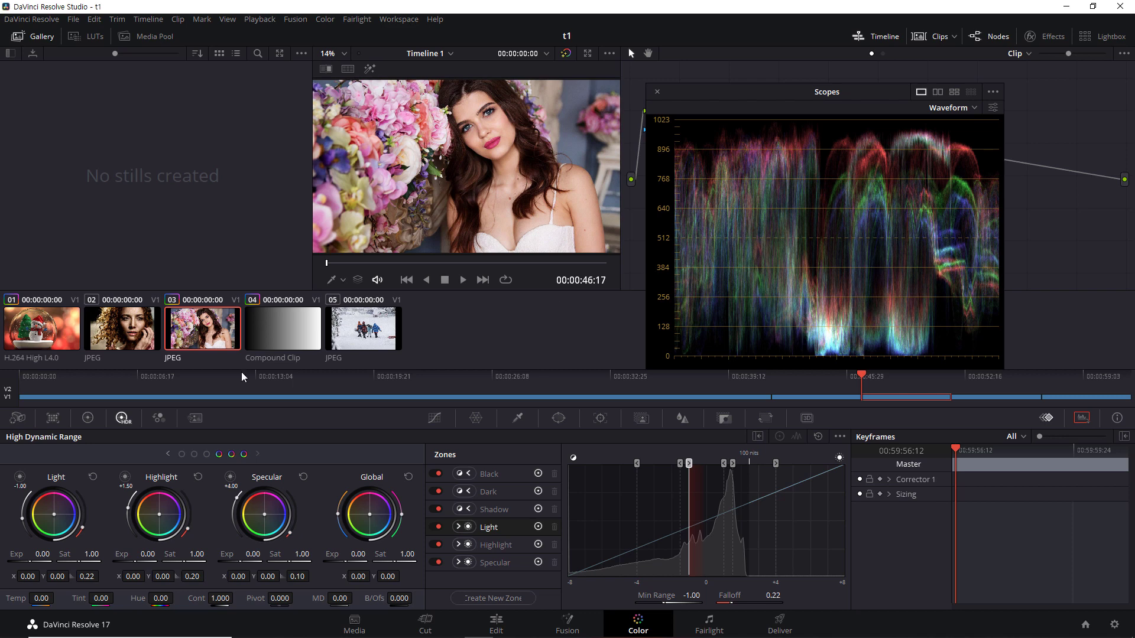
left_click(21, 476)
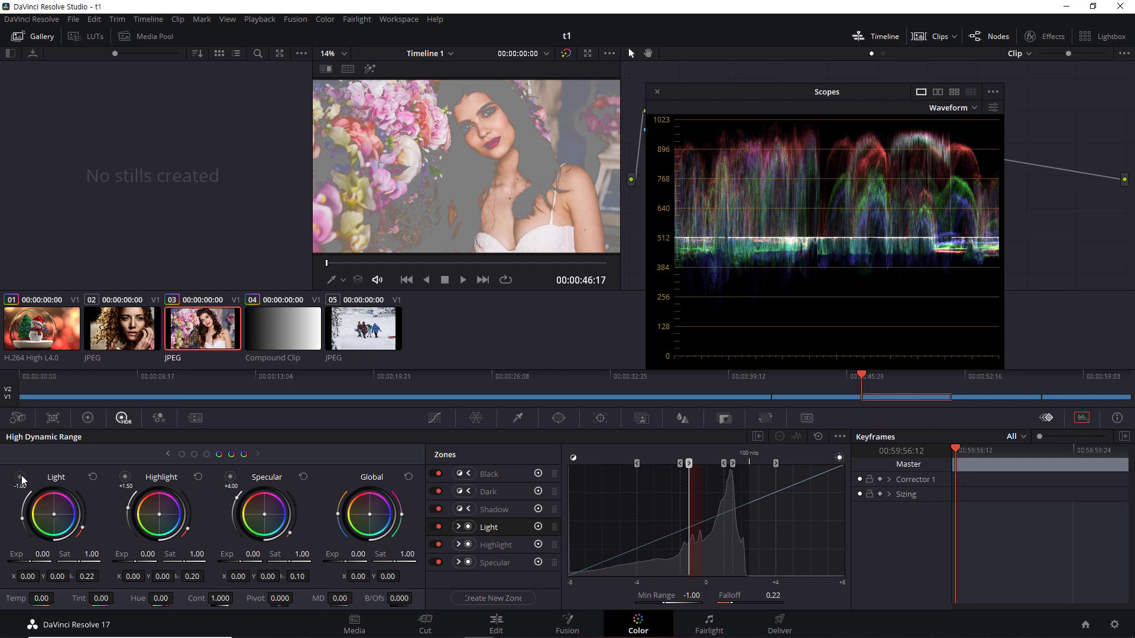
left_click(20, 477)
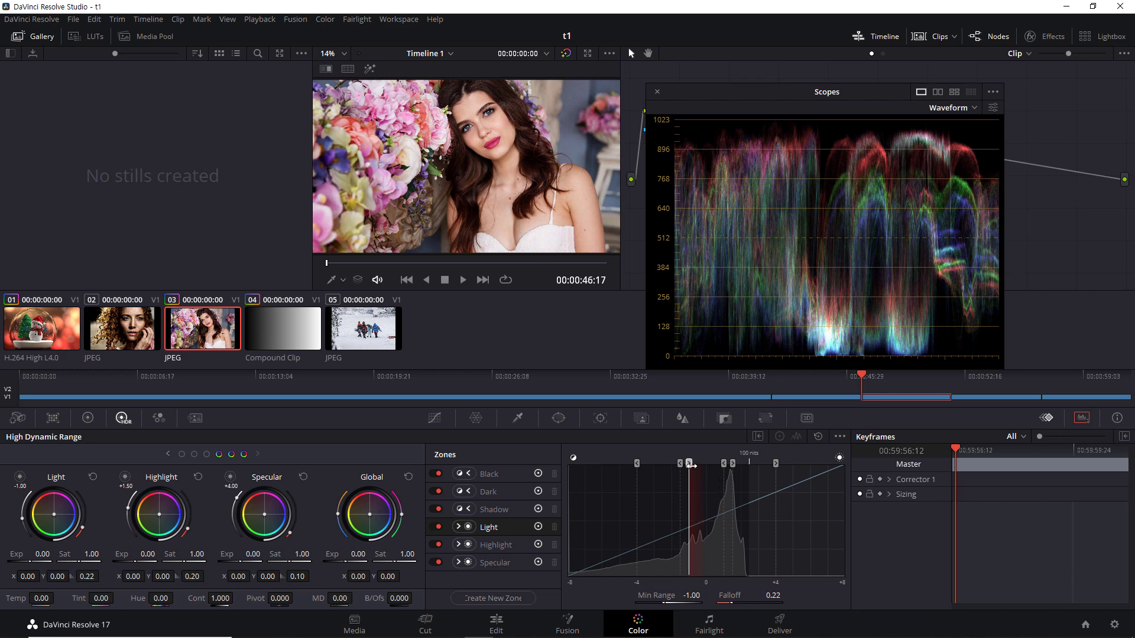
Step: Set the Light zone's Min Range to 0.00 and toggle its highlight preview to check the affected range
left_click_drag(690, 465, 711, 465)
left_click(695, 595)
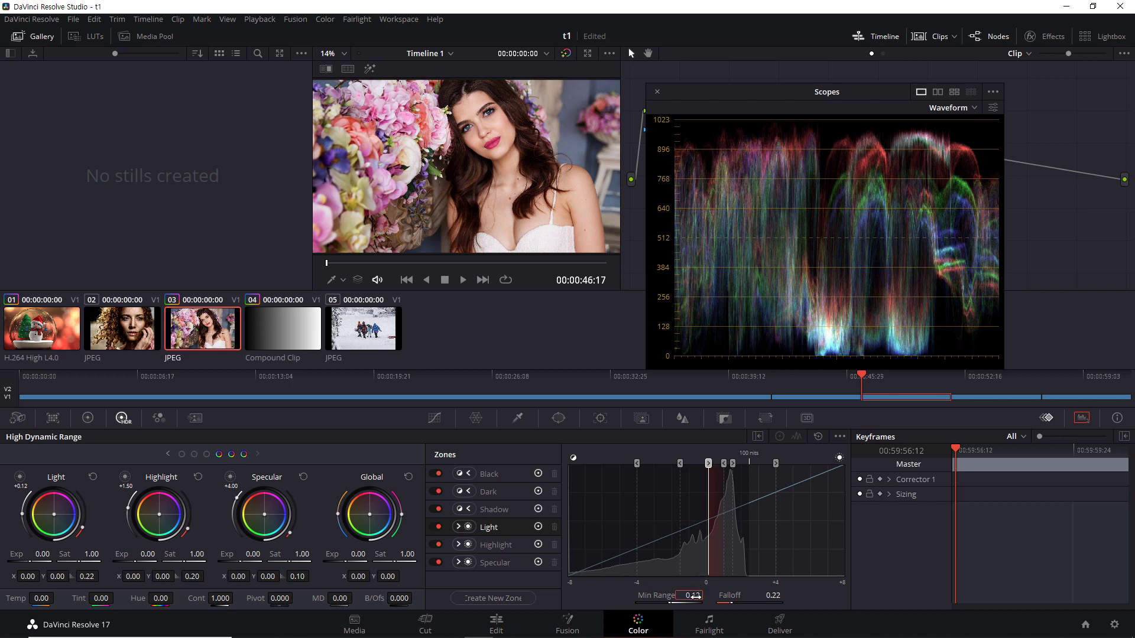
key("Return")
left_click(20, 476)
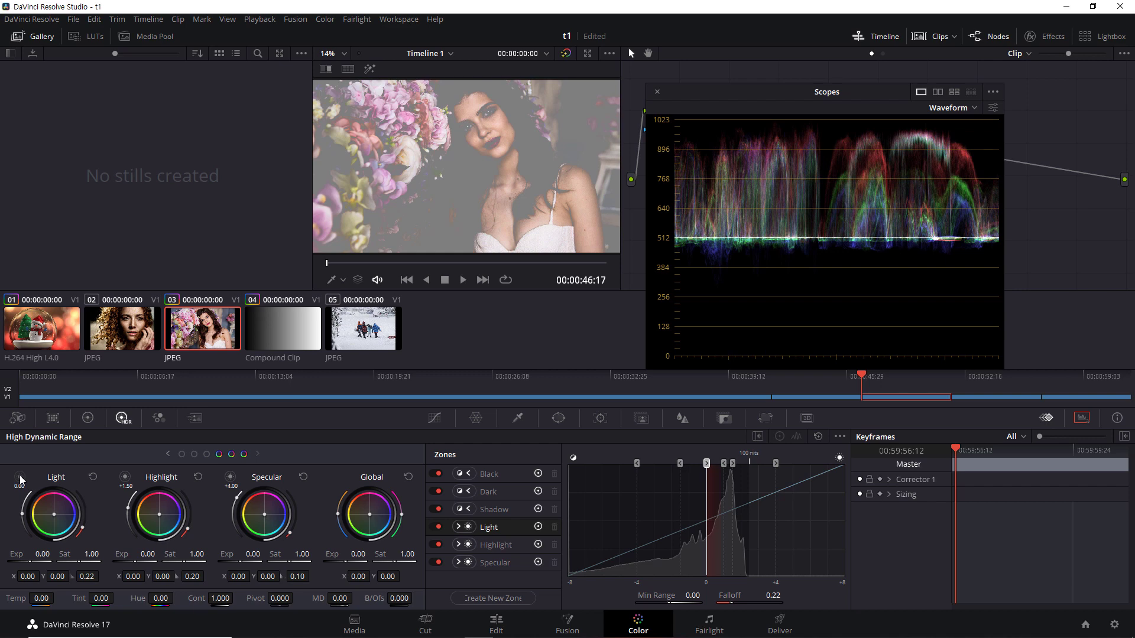
left_click(20, 476)
left_click(20, 476)
left_click(20, 477)
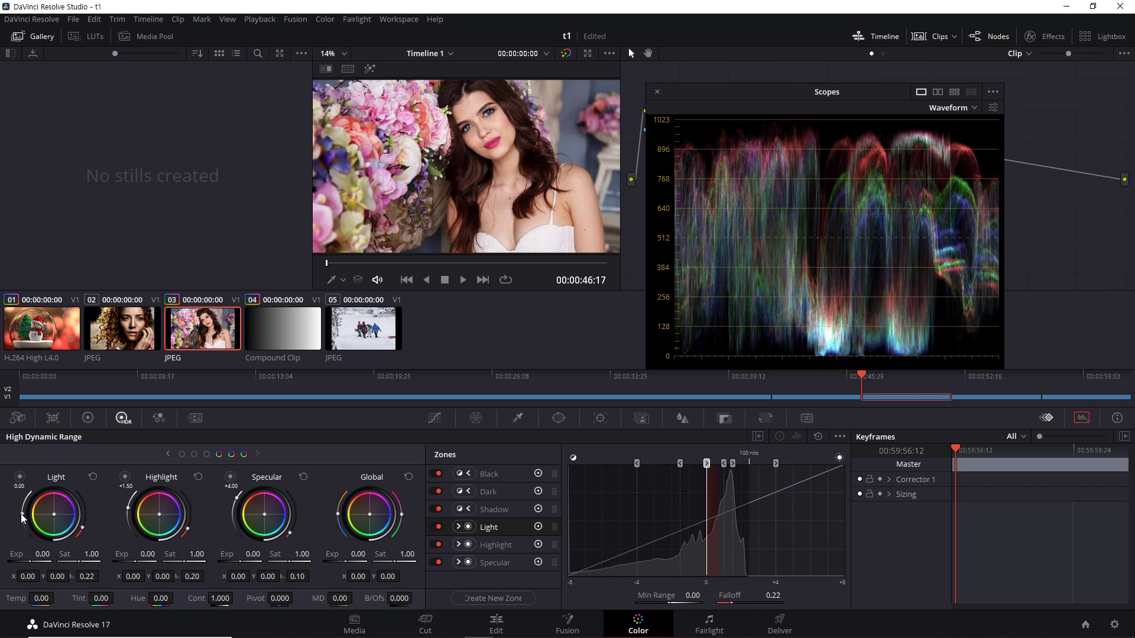
Step: Raise the Light zone's Min Range to about 0.86 and on to about 1.50, previewing the highlighted range at each value
left_click_drag(21, 514, 24, 516)
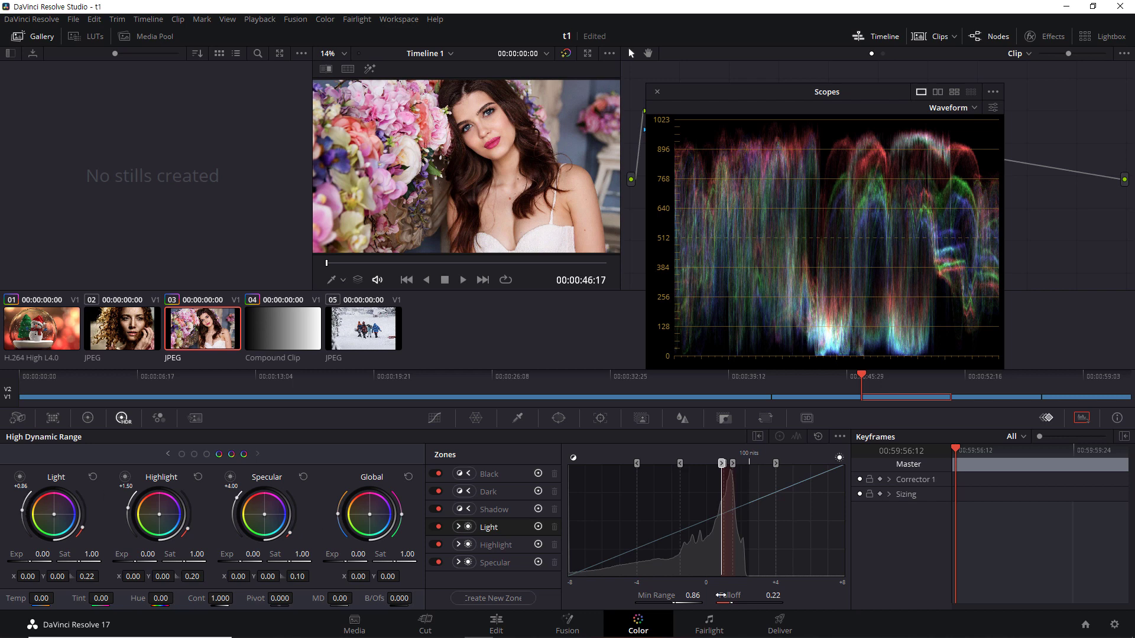
left_click(21, 476)
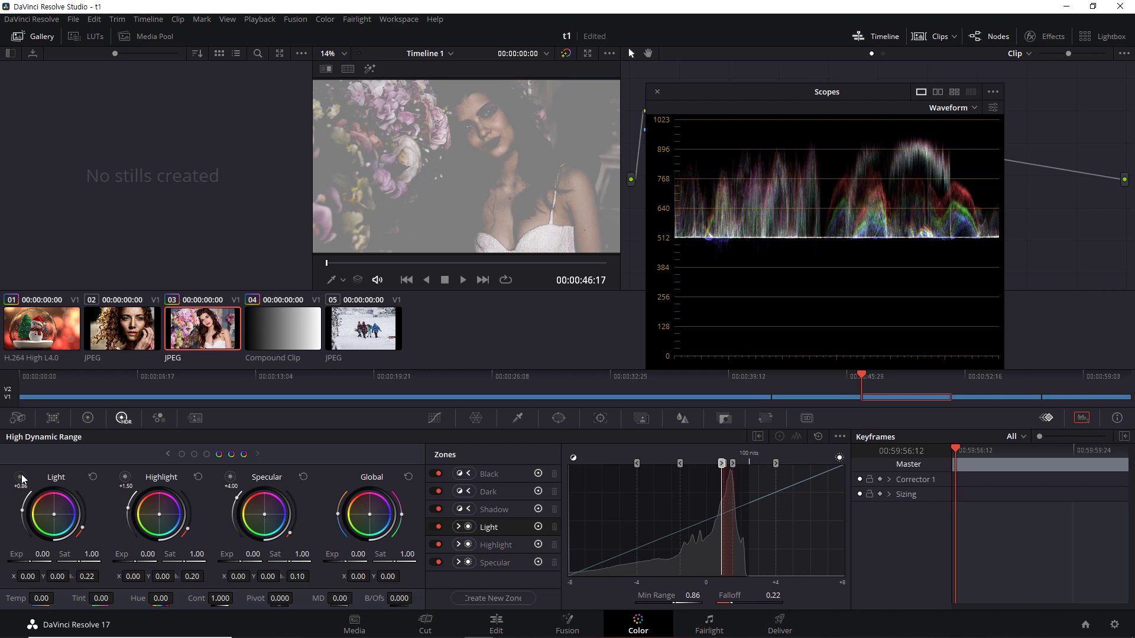
left_click(21, 476)
left_click_drag(23, 510, 23, 507)
left_click(20, 478)
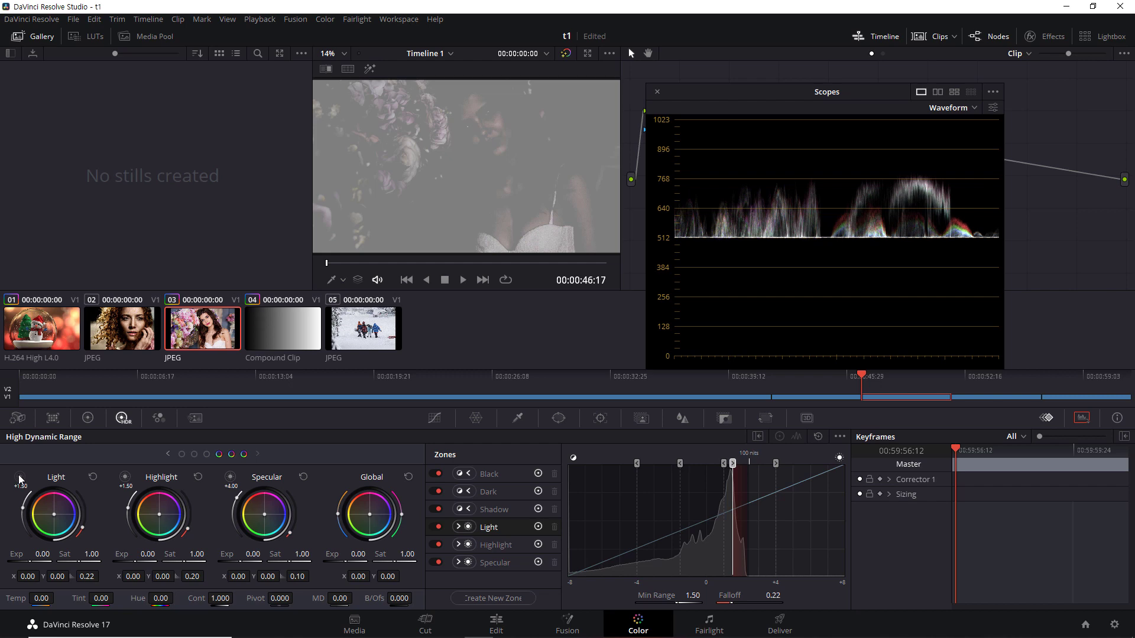
left_click(20, 478)
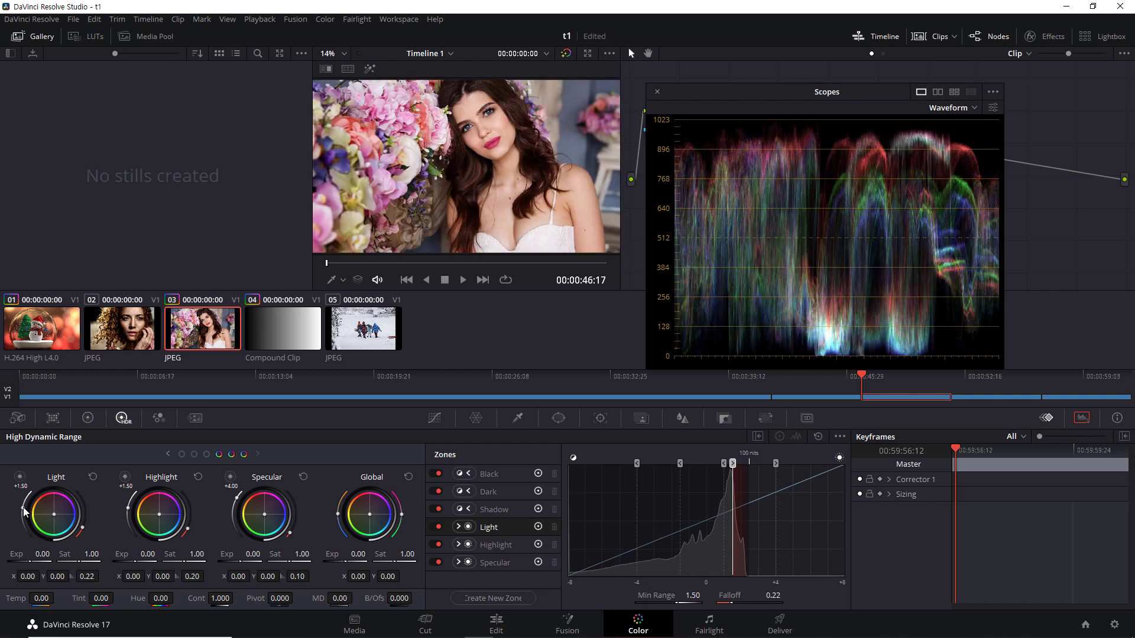
Step: Lower the Light zone's Min Range to about -1.42, preview the highlighted range, and reset the HDR palette
left_click_drag(24, 512, 24, 524)
left_click(20, 478)
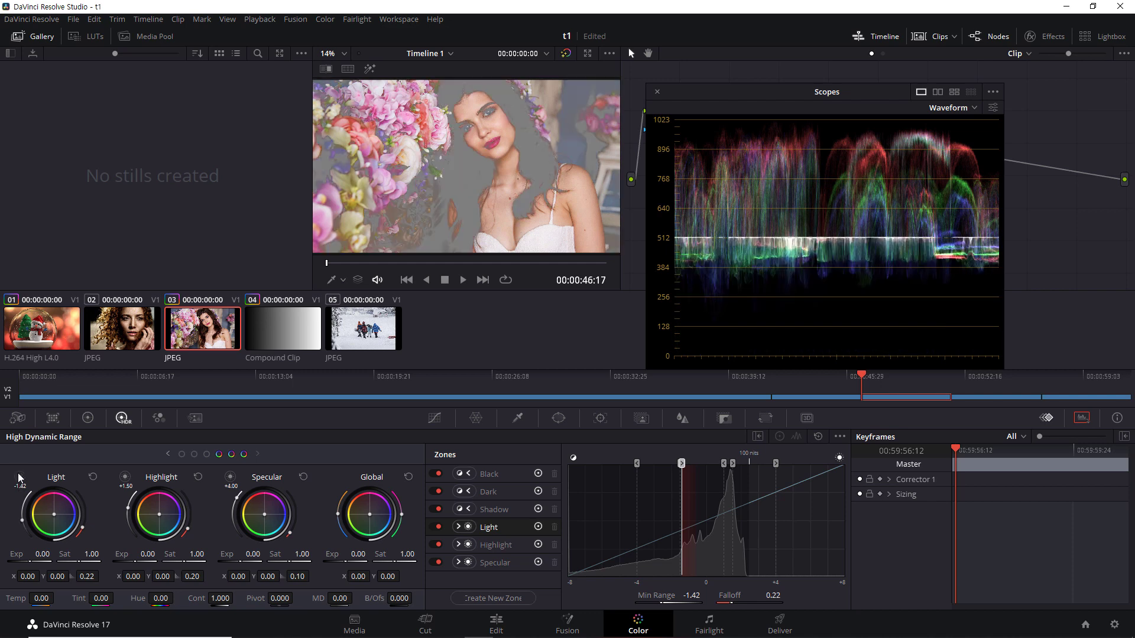
left_click(19, 477)
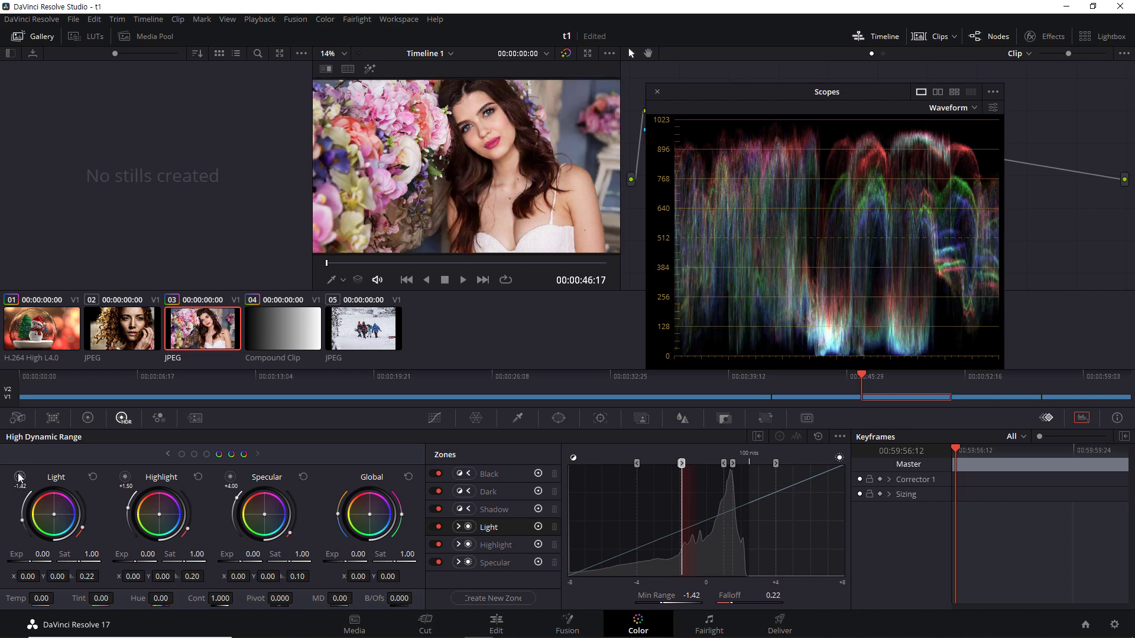
left_click(816, 435)
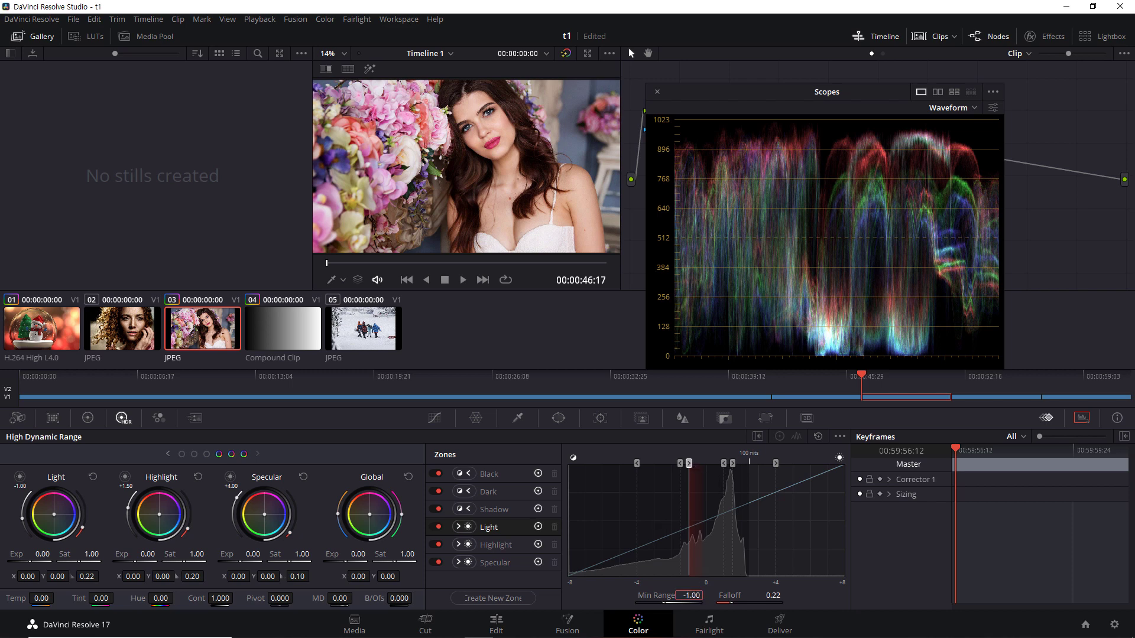
Step: Set the Light zone's Min Range to -1.5, check it with the highlight preview, and save the project
type("-1.5")
key("Return")
left_click(21, 477)
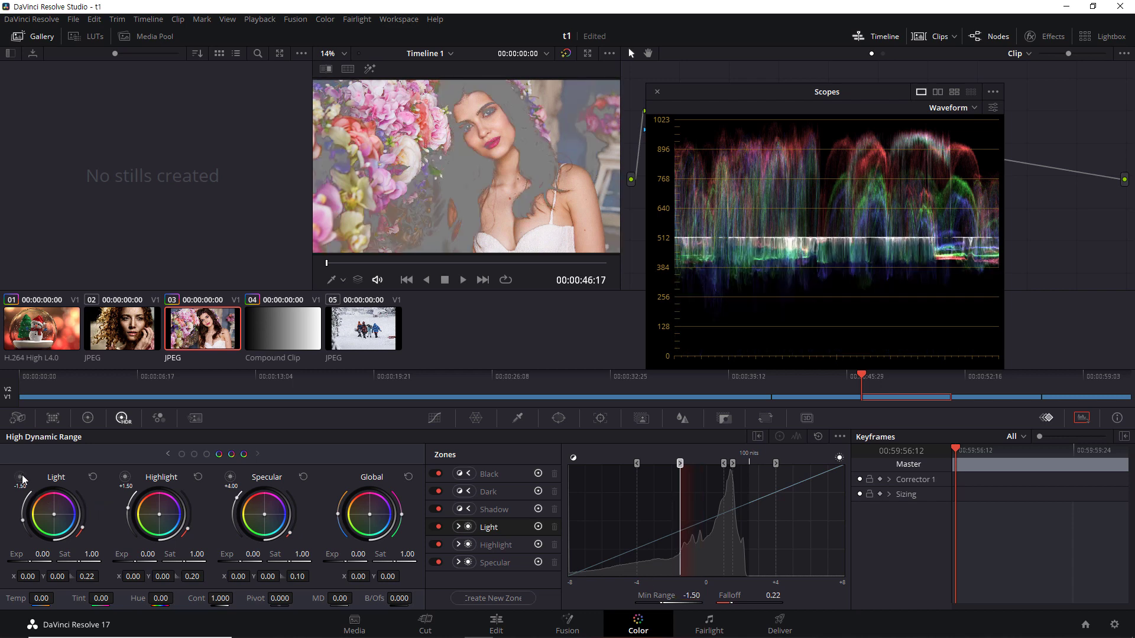
left_click(23, 480)
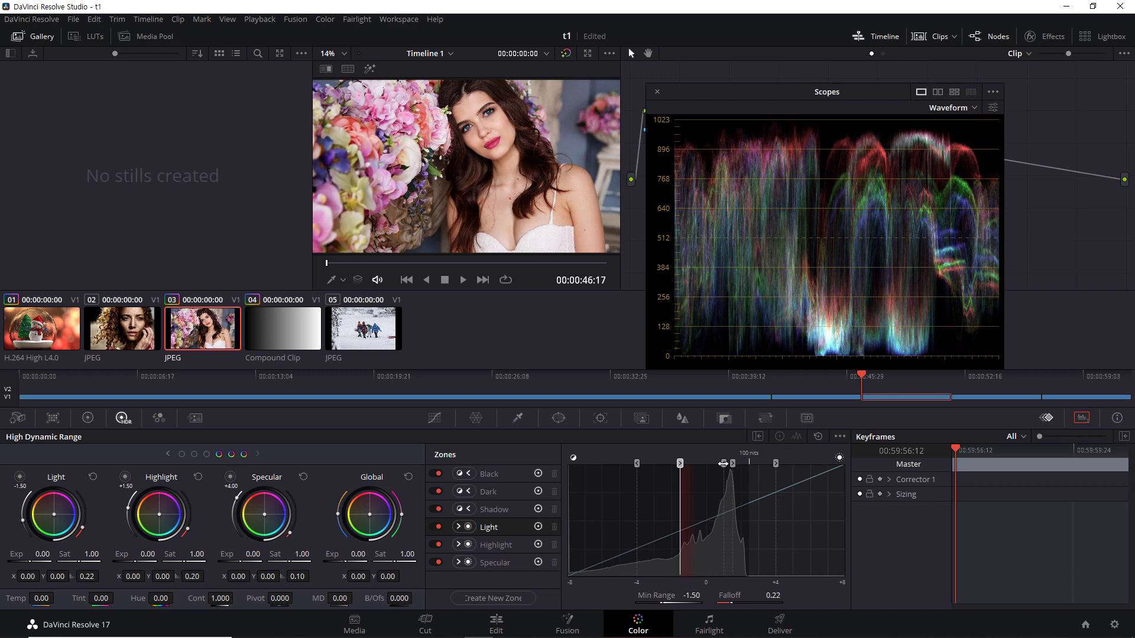
left_click(20, 477)
left_click(19, 477)
key("ctrl+s")
Step: Try different Falloff values for the Light zone and restore its Min Range to the default
left_click_drag(772, 595, 774, 595)
left_click_drag(711, 604, 741, 601)
left_click_drag(750, 604, 753, 603)
left_click_drag(729, 593, 650, 595)
double_click(650, 593)
Step: Widen the Light zone's Falloff to about 0.91, narrow it again, and reset the HDR palette
left_click_drag(83, 530, 83, 496)
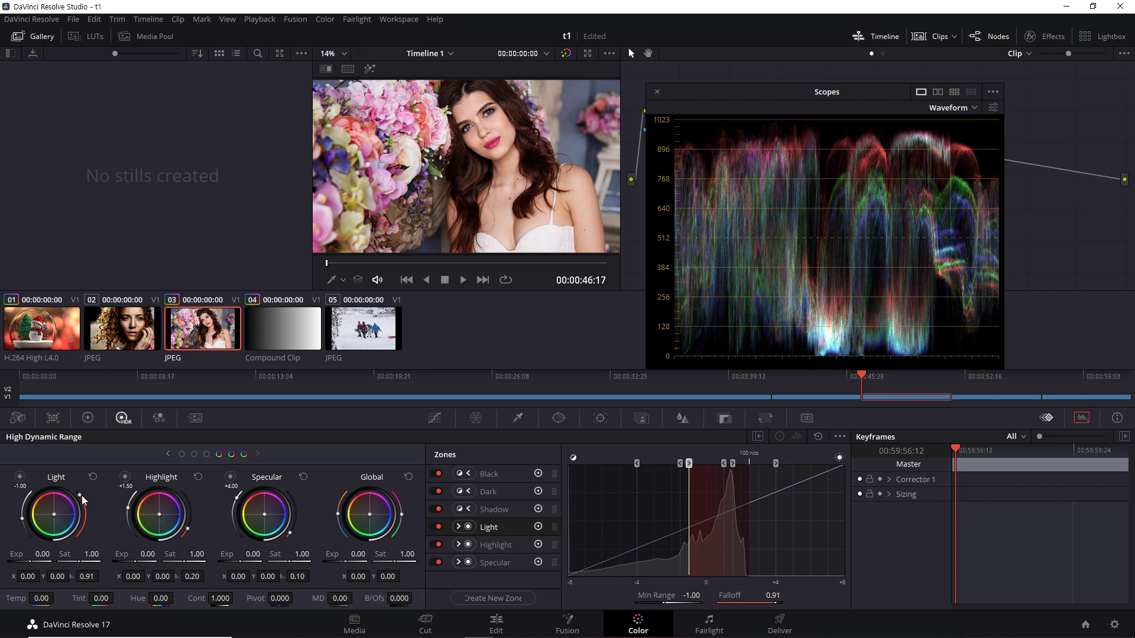
mouse_move(79, 493)
left_mouse_down()
mouse_move(85, 527)
mouse_move(91, 509)
left_mouse_up()
left_click(817, 438)
Step: Raise the Light zone's Min Range to about -0.76 and preview the highlighted range
left_click_drag(689, 465, 693, 465)
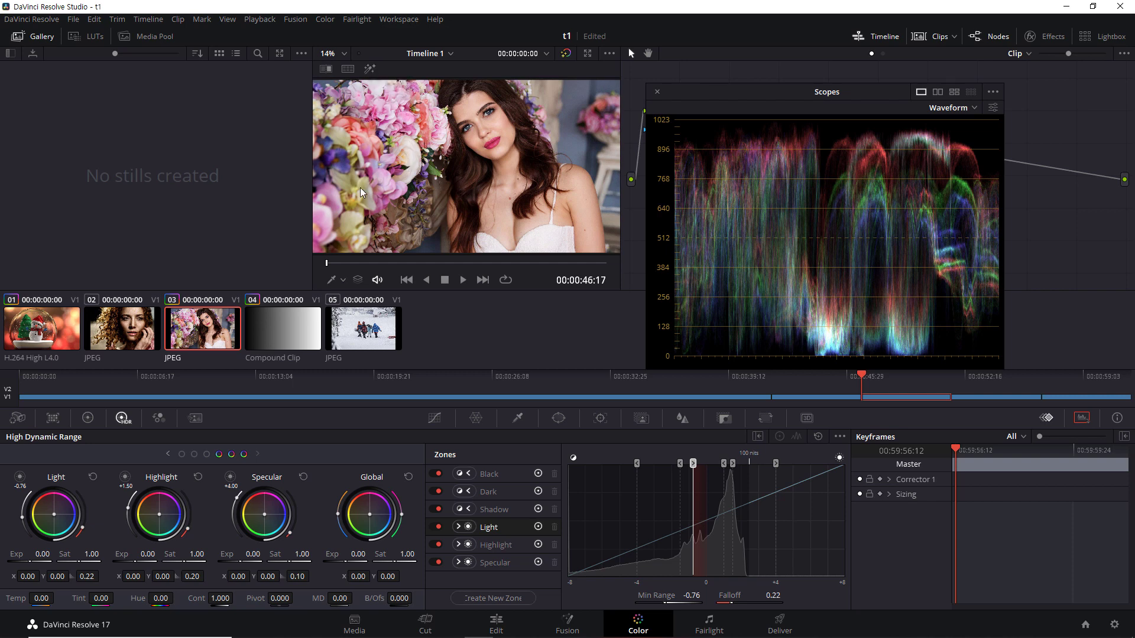
left_click(20, 476)
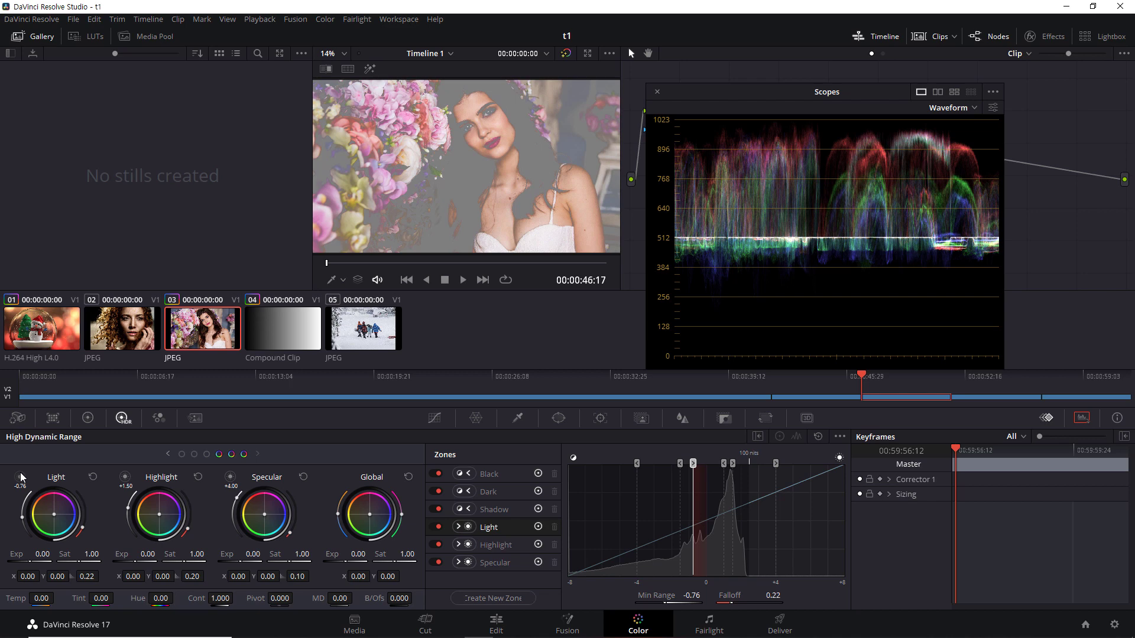
left_click(20, 476)
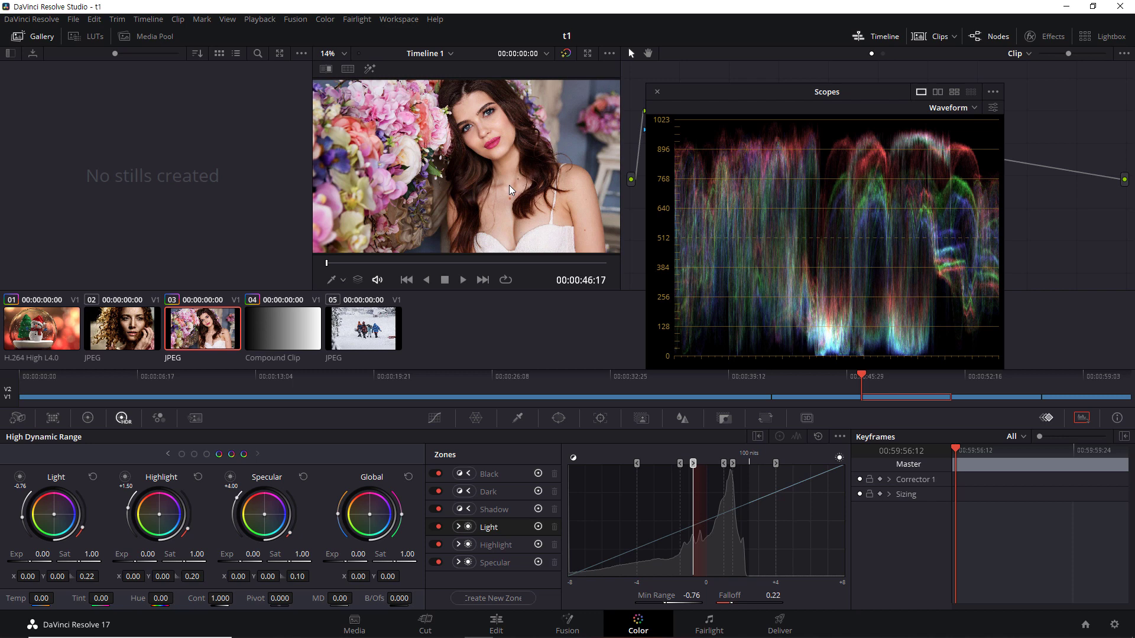
Step: Turn on the viewer's highlight mode and raise the Light zone's Min Range to about -0.52
left_click(371, 69)
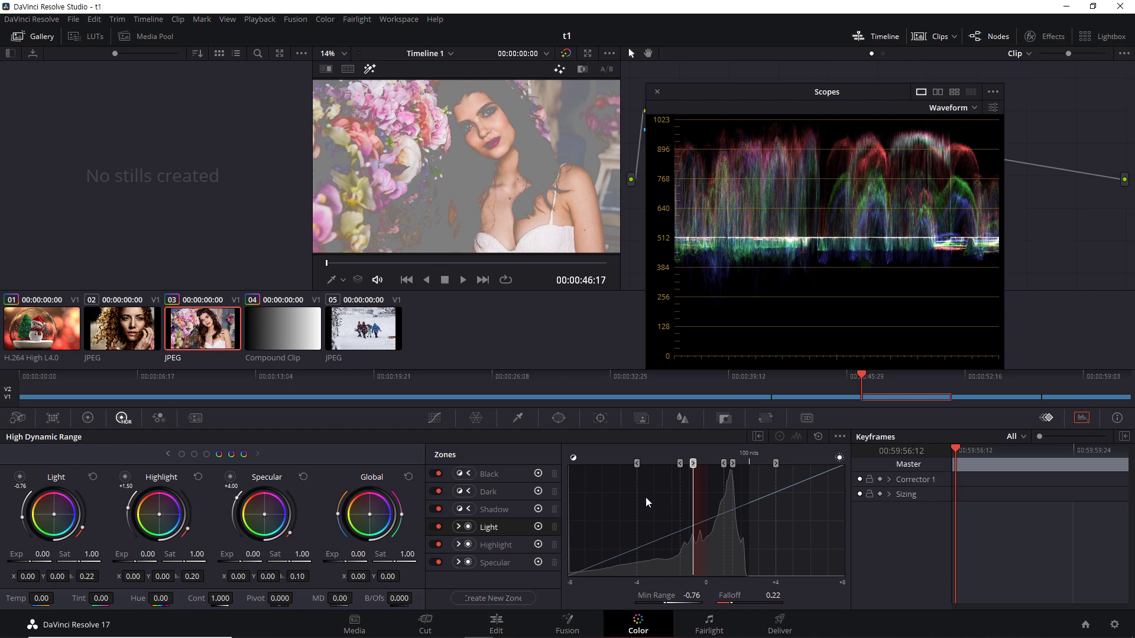
mouse_move(693, 464)
left_mouse_down()
mouse_move(715, 471)
mouse_move(674, 471)
mouse_move(700, 478)
left_mouse_up()
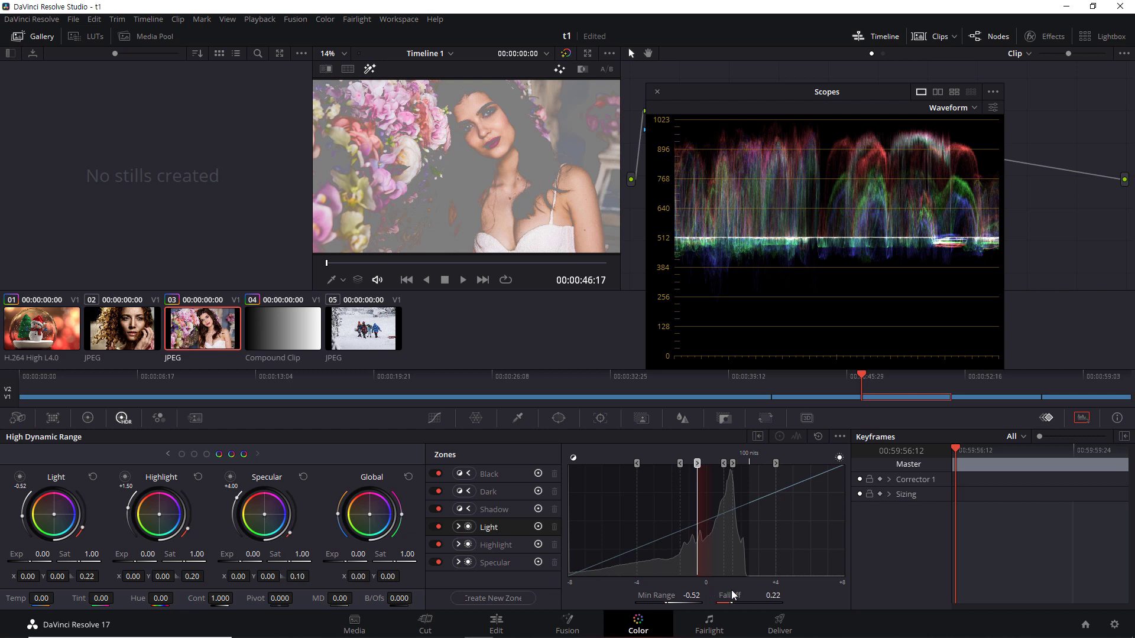
Step: Vary the Light zone's Falloff between about 0.41 and 0.23, ending at about 0.19, with the highlight shown
left_click_drag(773, 595, 797, 595)
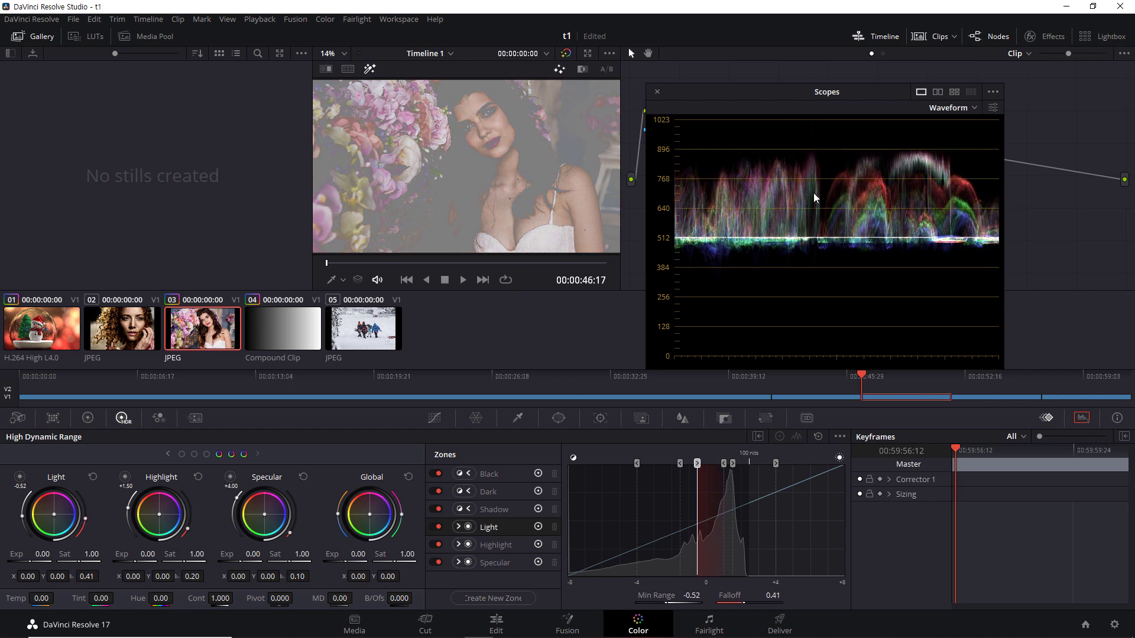
mouse_move(760, 595)
left_mouse_down()
mouse_move(773, 595)
mouse_move(747, 595)
left_mouse_up()
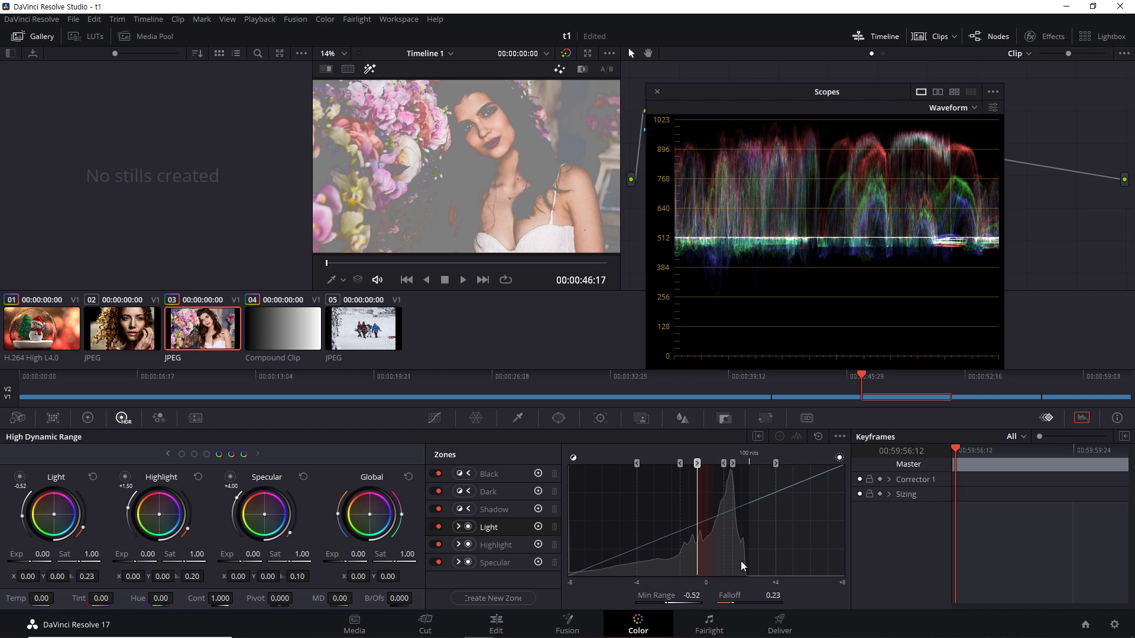
mouse_move(736, 596)
left_mouse_down()
mouse_move(754, 595)
mouse_move(735, 595)
left_mouse_up()
left_click_drag(730, 603, 736, 603)
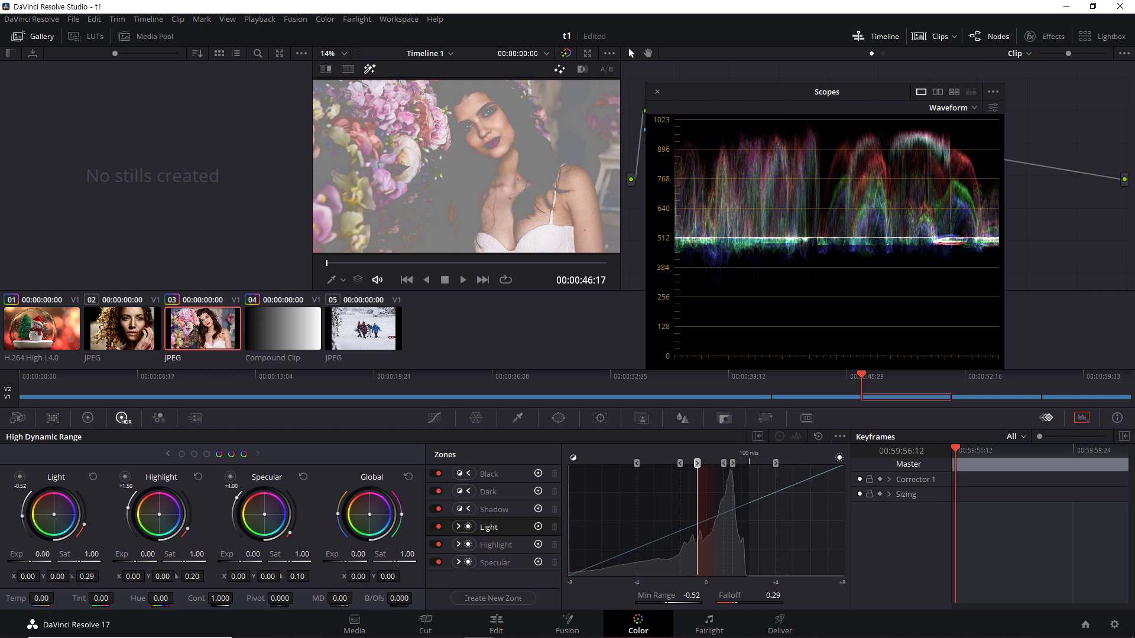
left_click_drag(735, 603, 728, 603)
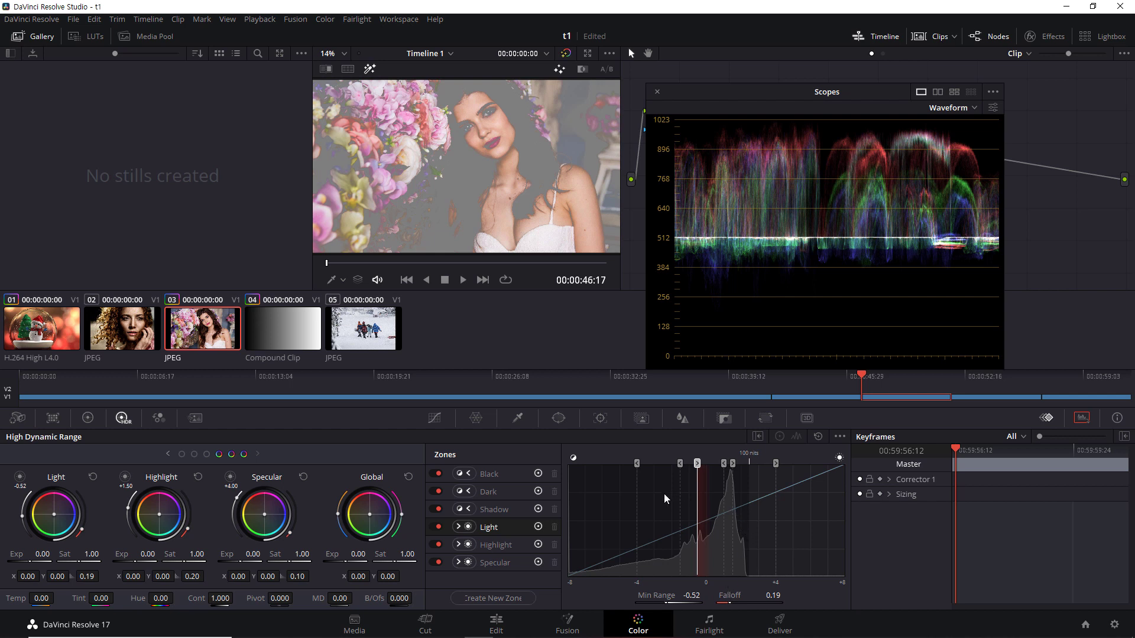
Step: Reset the portrait clip's HDR palette, switch to the snow globe clip, and reset all of its HDR settings
left_click(818, 436)
left_click(39, 331)
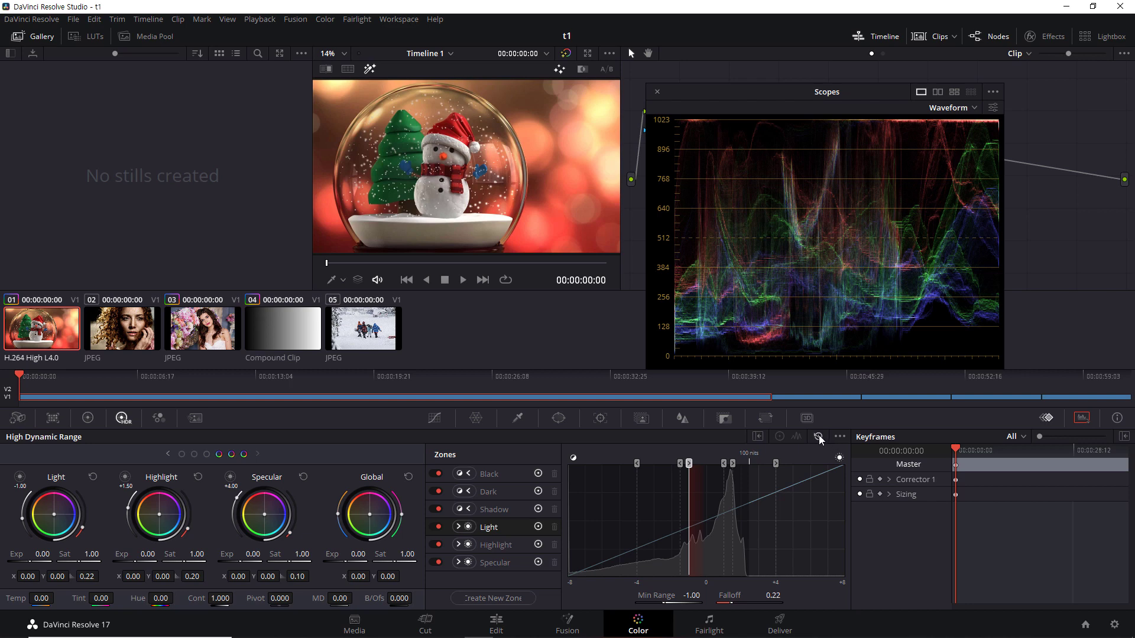
left_click(838, 436)
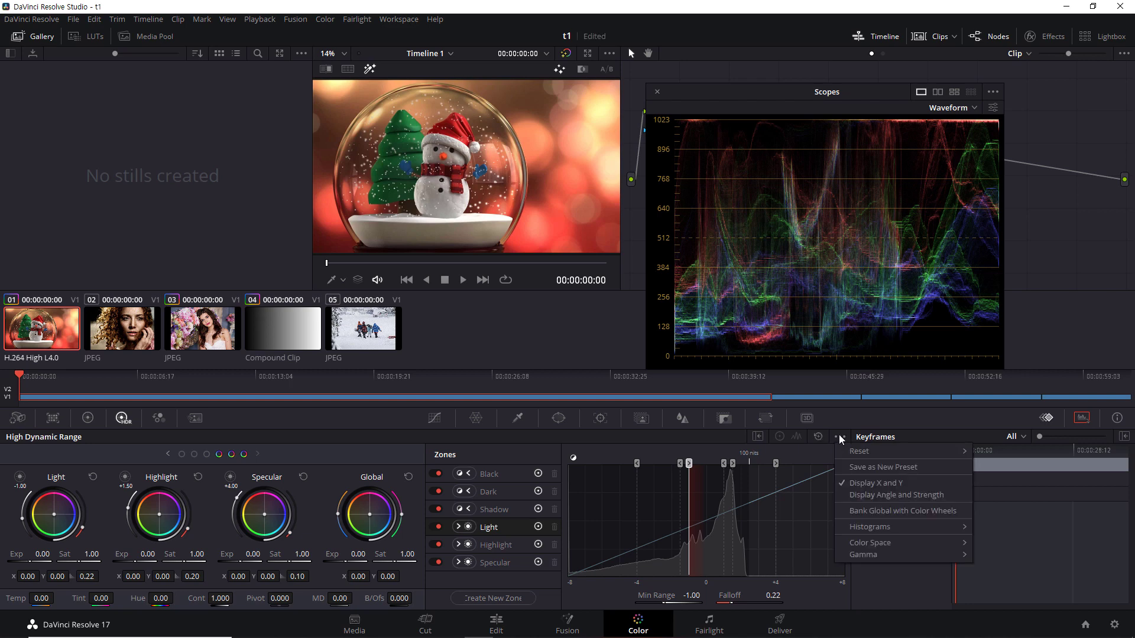
mouse_move(853, 452)
mouse_move(930, 452)
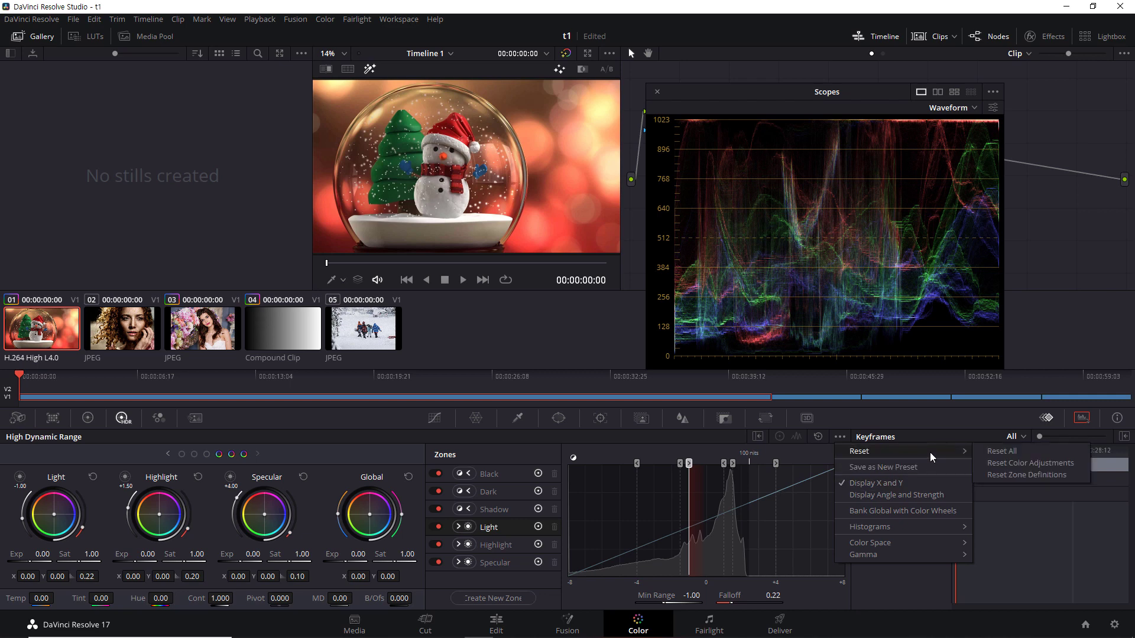
left_click(1005, 451)
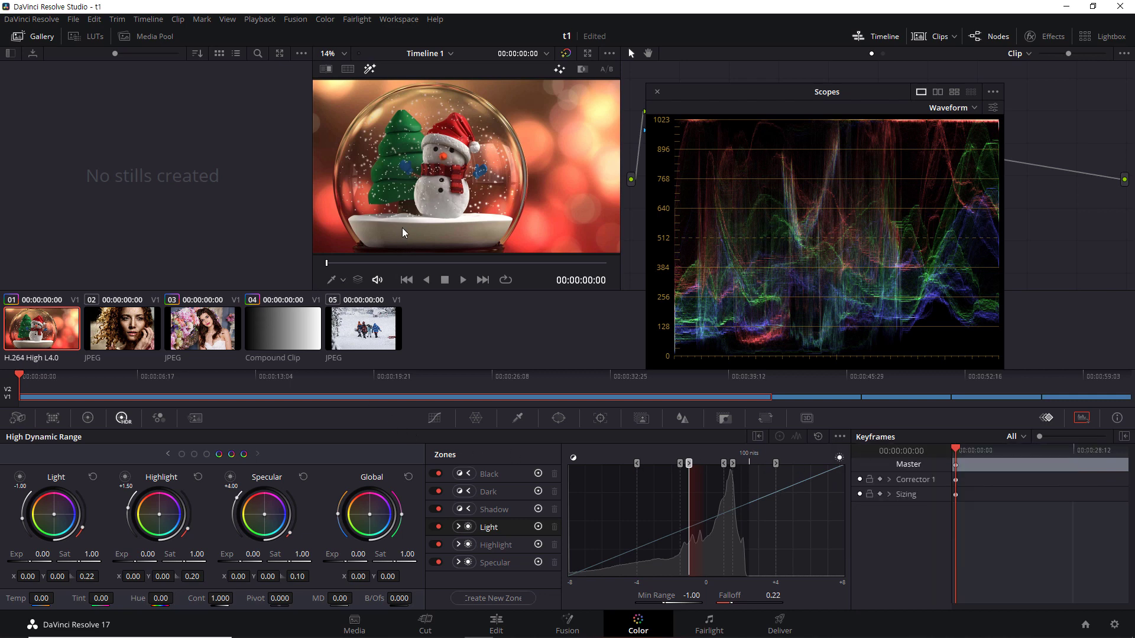
Step: Preview the tonal areas of the Highlight and Light zones on the snow globe clip
left_click(121, 478)
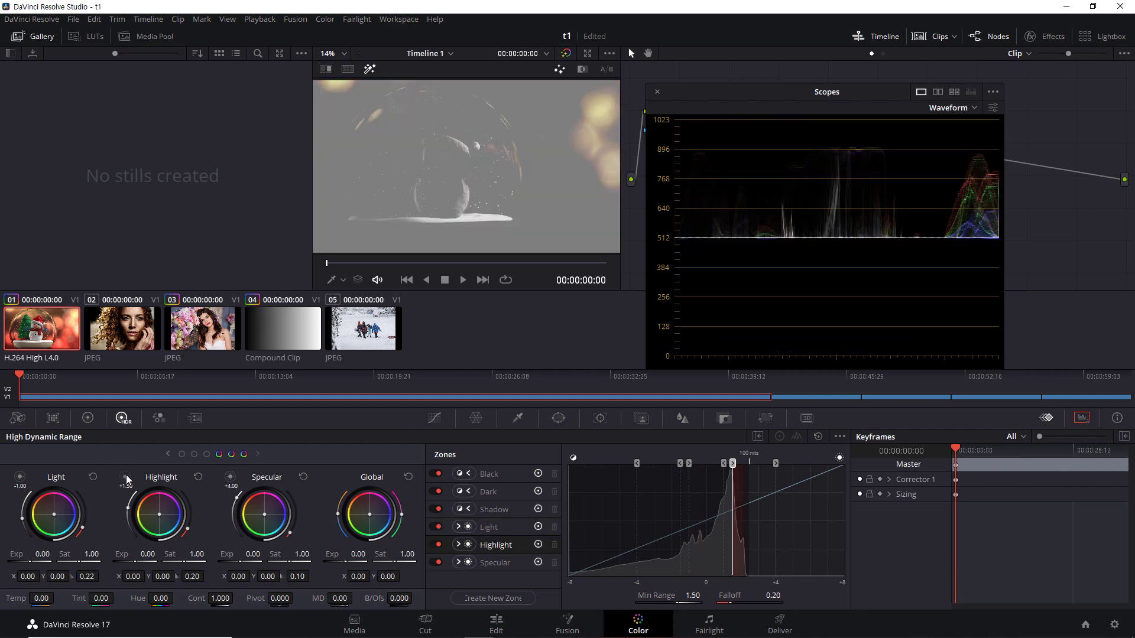
left_click(19, 476)
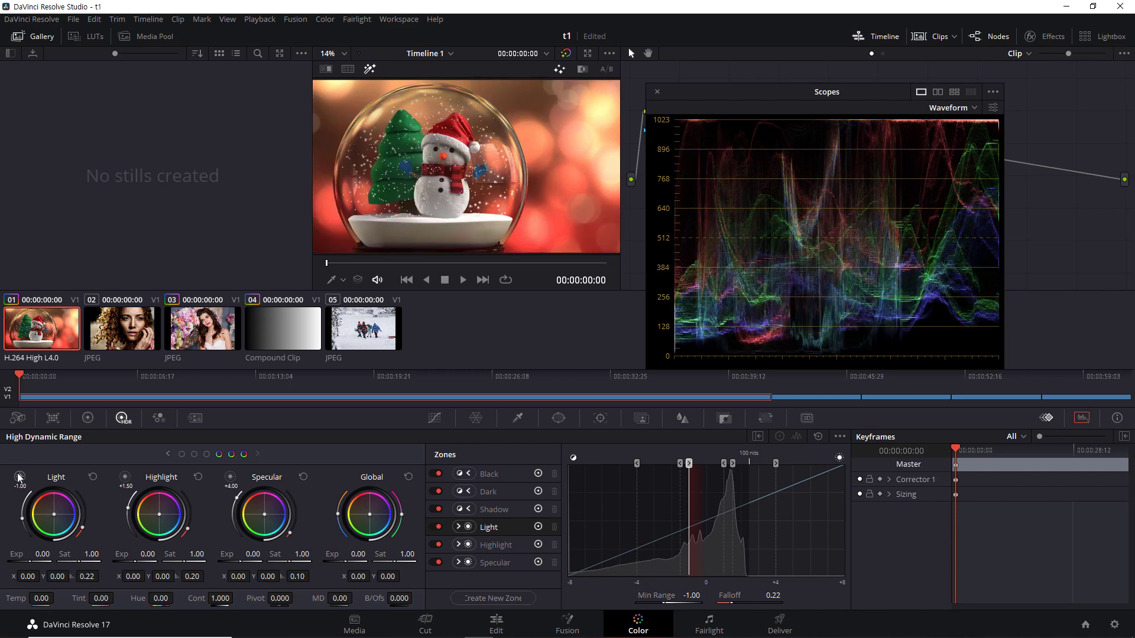
left_click(19, 477)
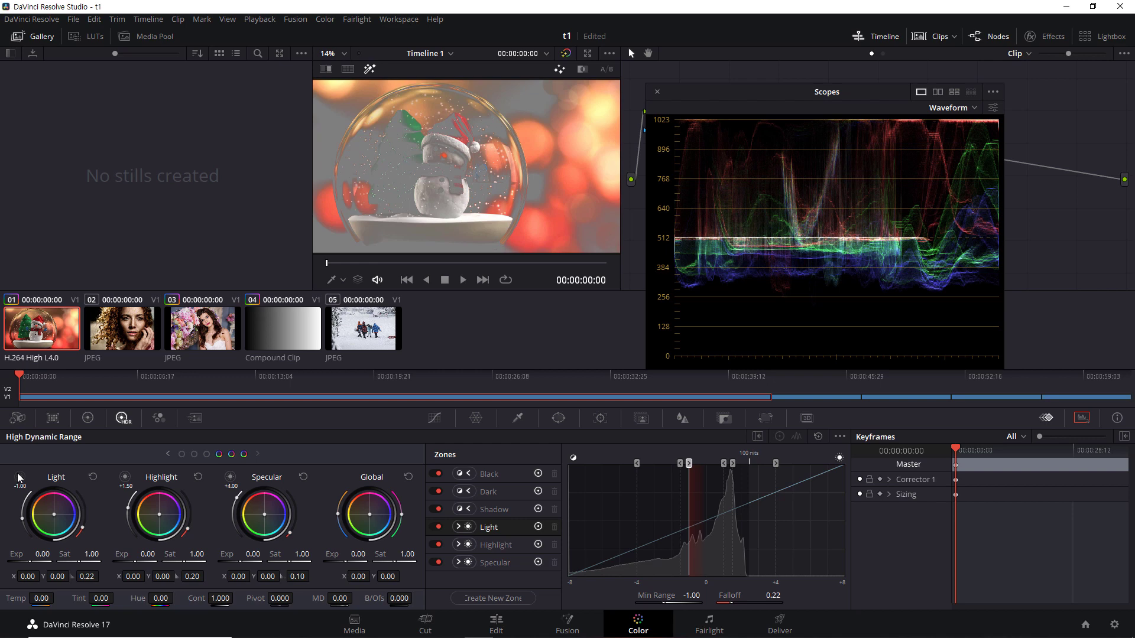
Step: Shift the HDR wheels to include Shadow and compare the Shadow and Light zone previews
left_click(207, 454)
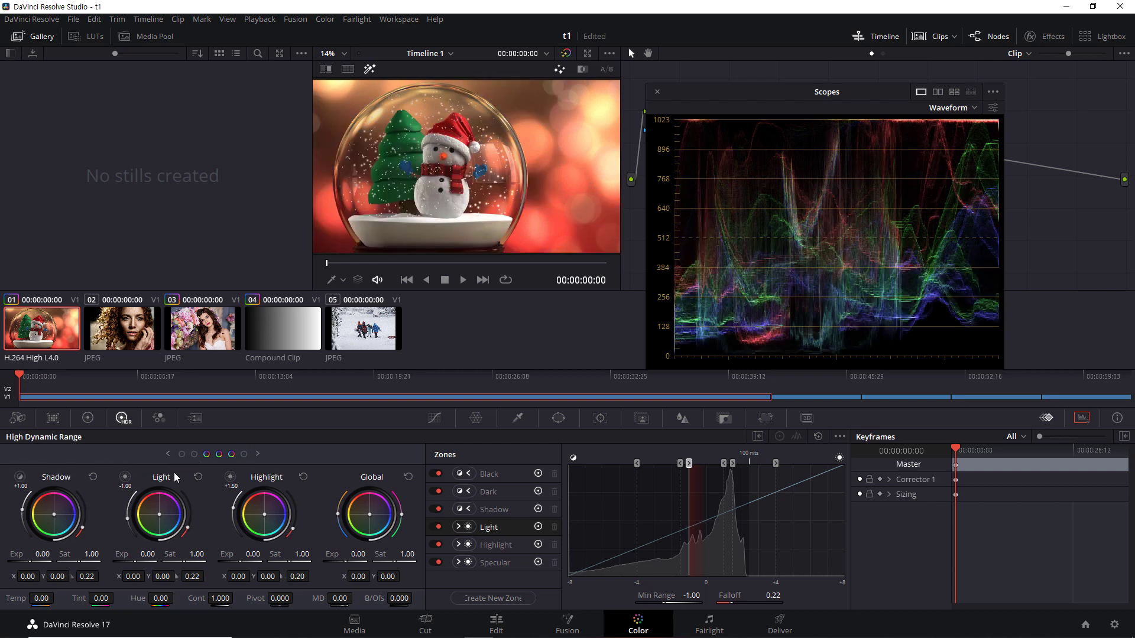
left_click(20, 477)
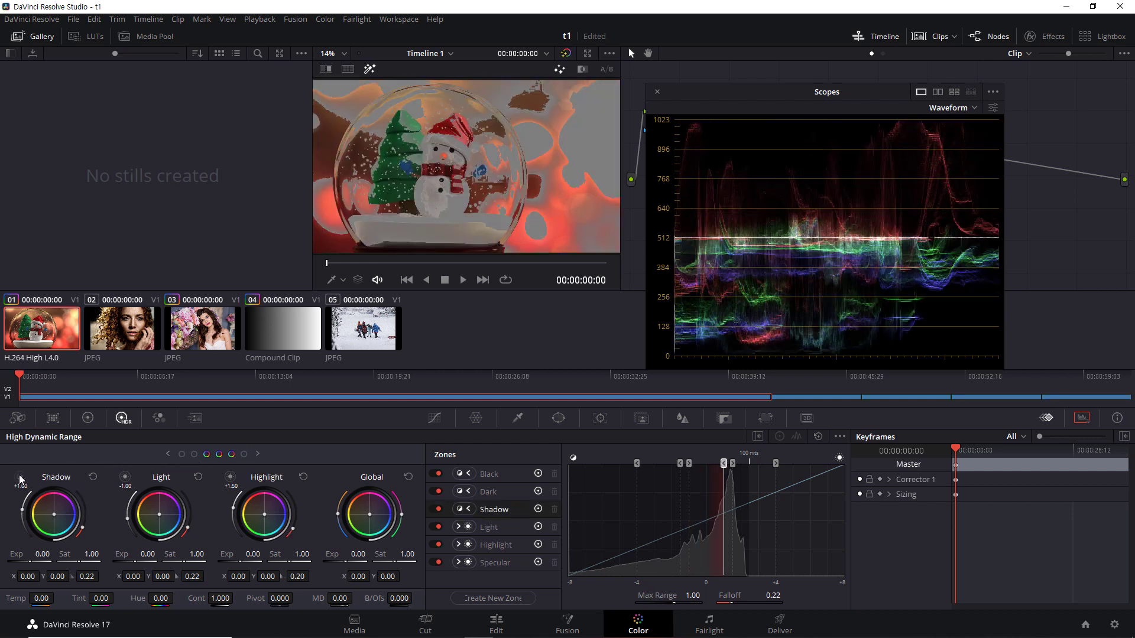
left_click(124, 477)
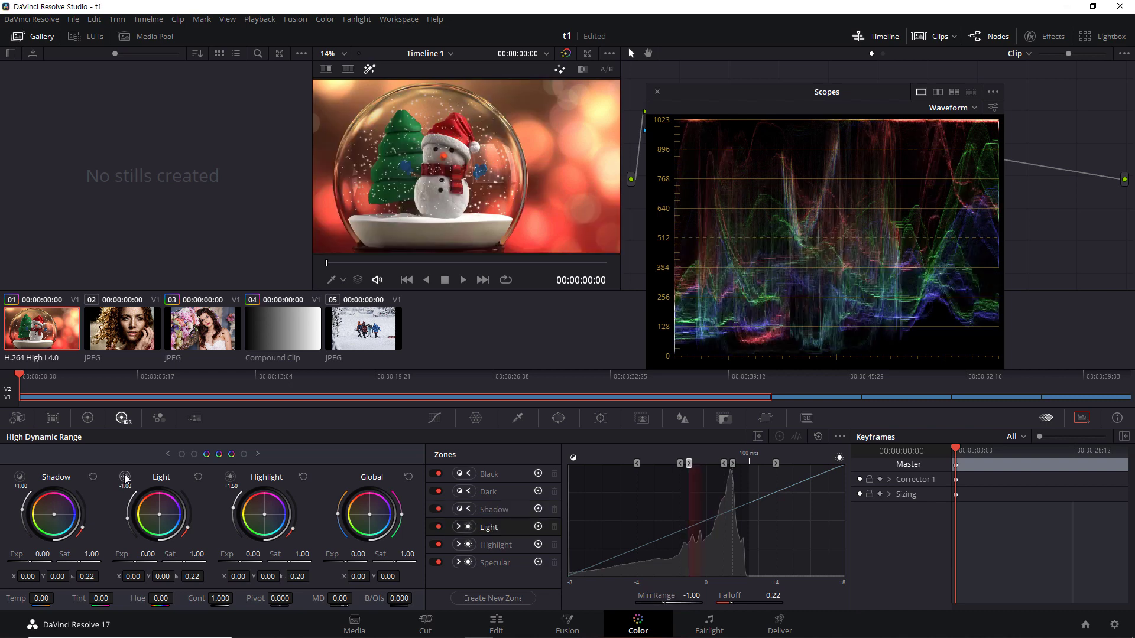
left_click(124, 475)
left_click(124, 475)
left_click(125, 477)
Step: Bring back the Light, Highlight and Specular wheels, preview the Light zone, and toggle the viewer's highlight mode
left_click(242, 452)
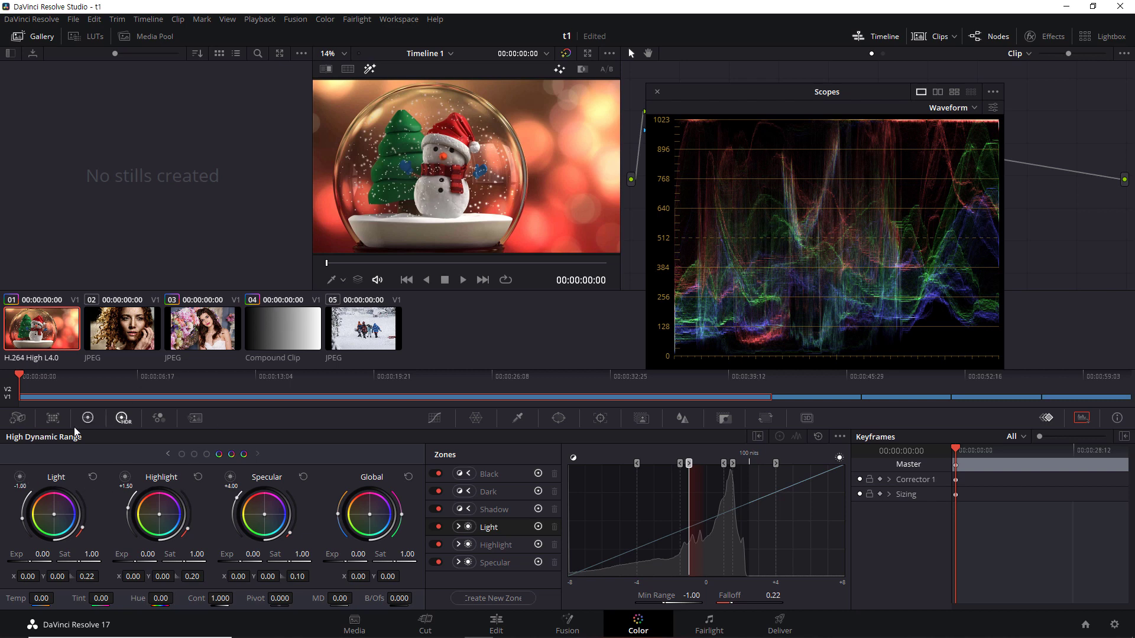
left_click(20, 478)
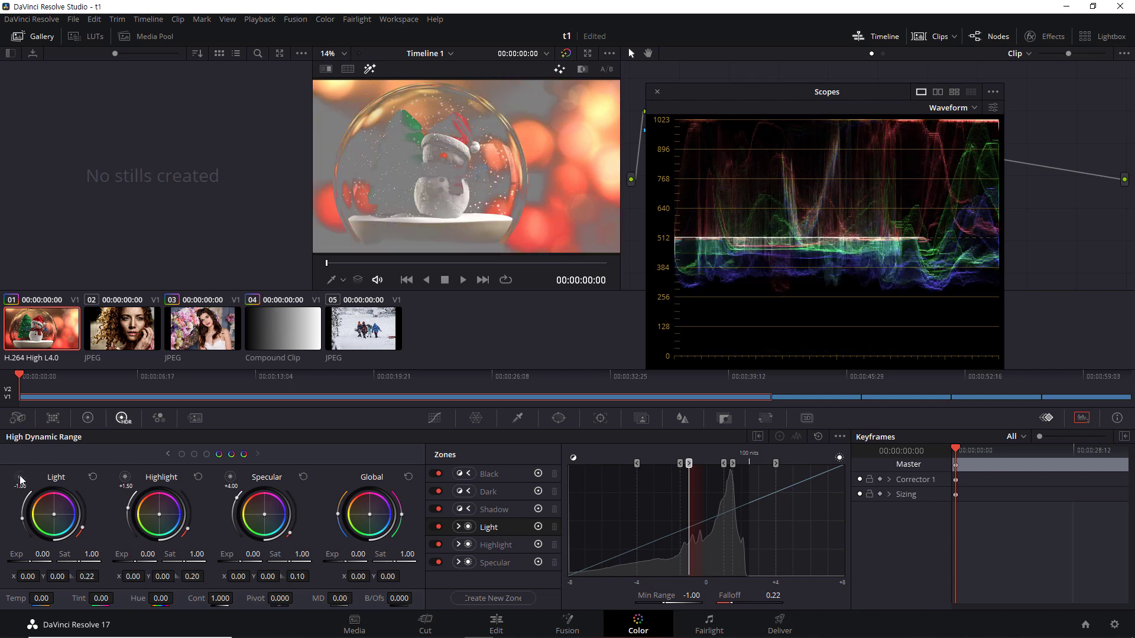
left_click(20, 477)
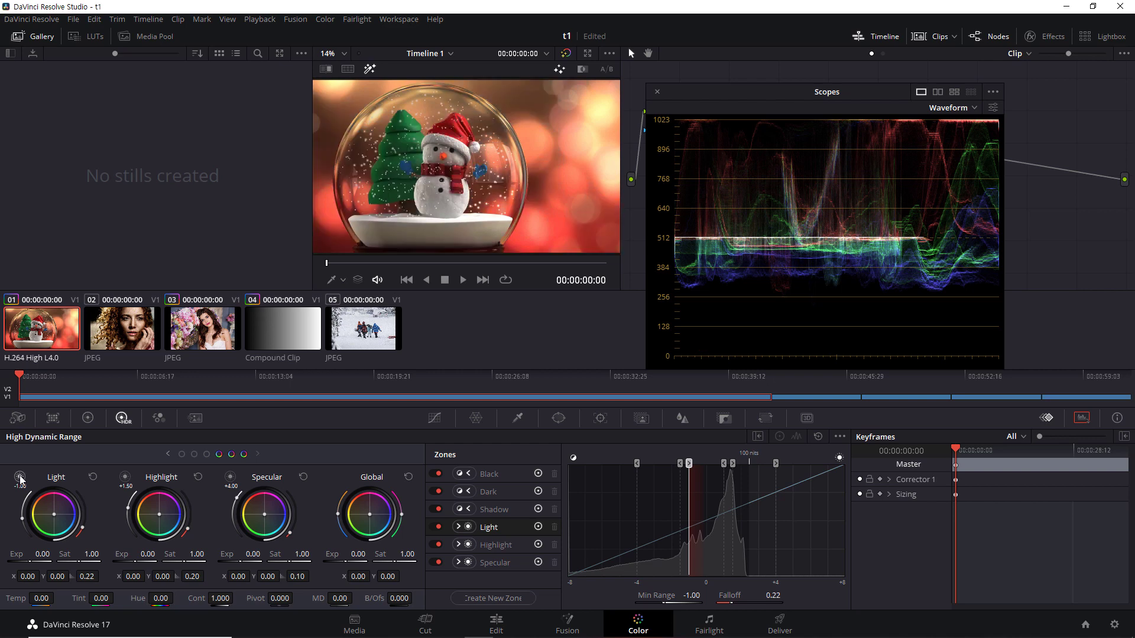
left_click(370, 67)
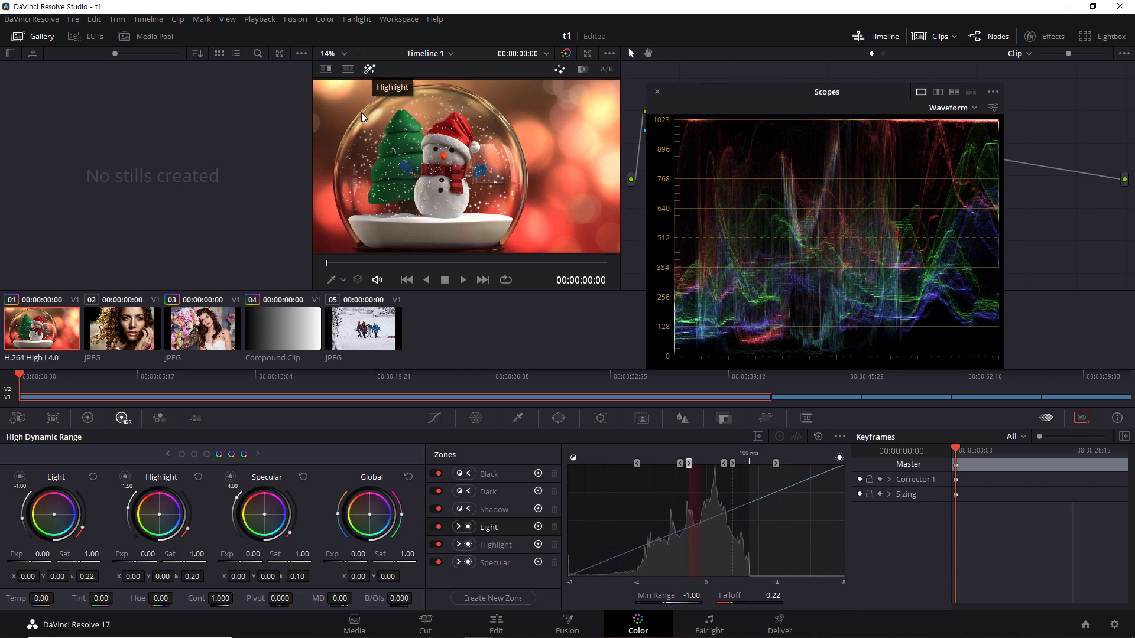
Step: Lower the Light zone's Min Range to -2.60 and its Falloff to 0.16 with the highlight preview
left_click(19, 477)
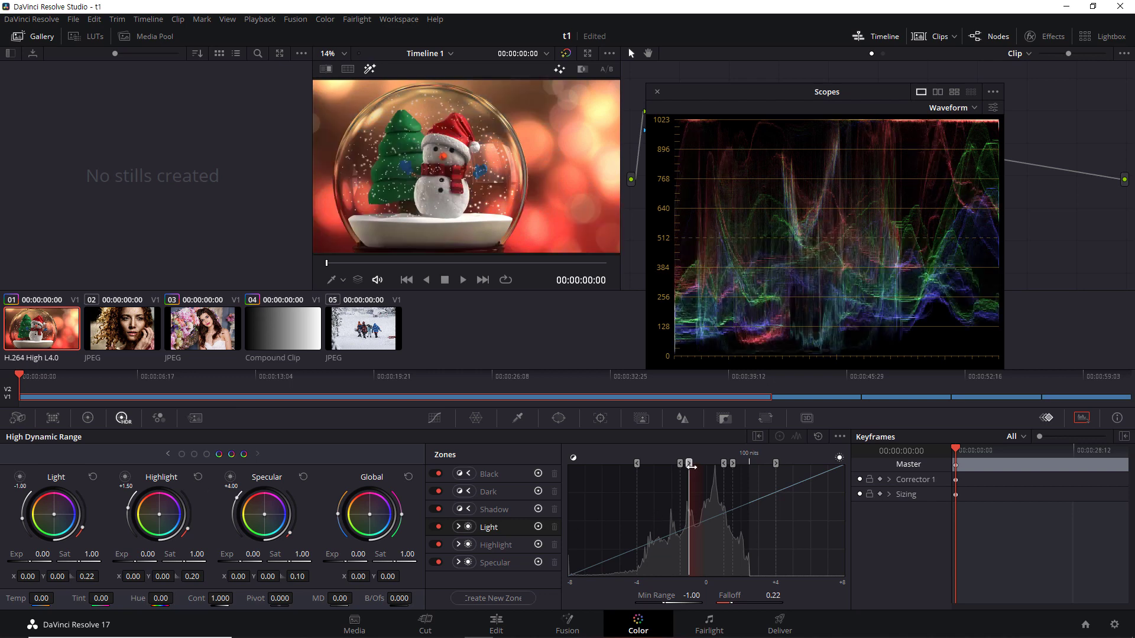
left_click_drag(689, 464, 663, 470)
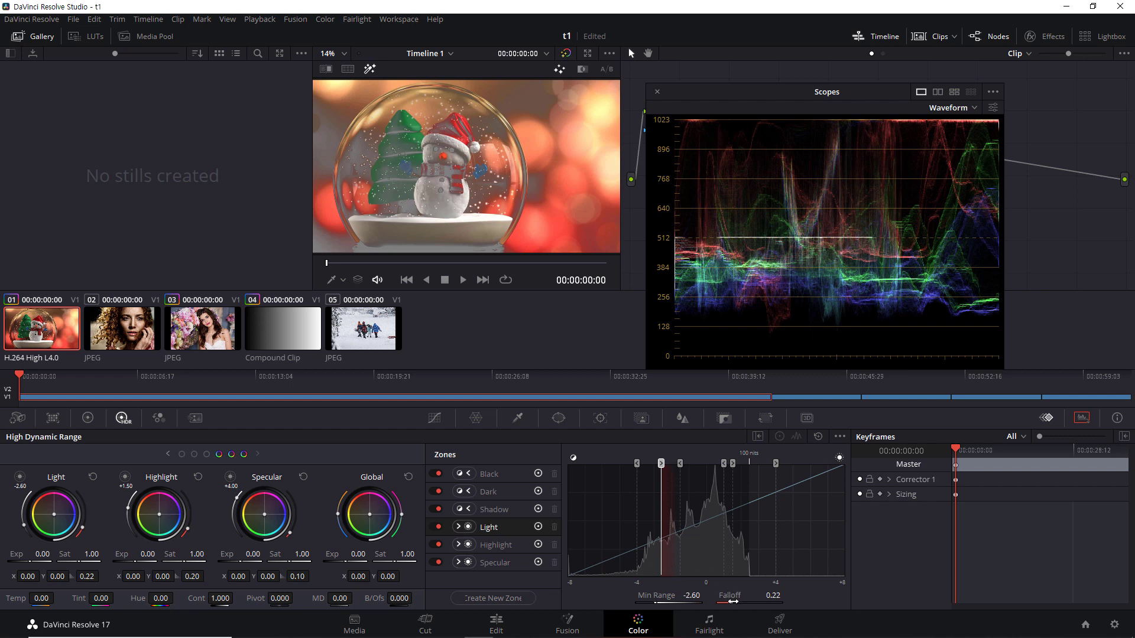
left_click_drag(772, 595, 761, 595)
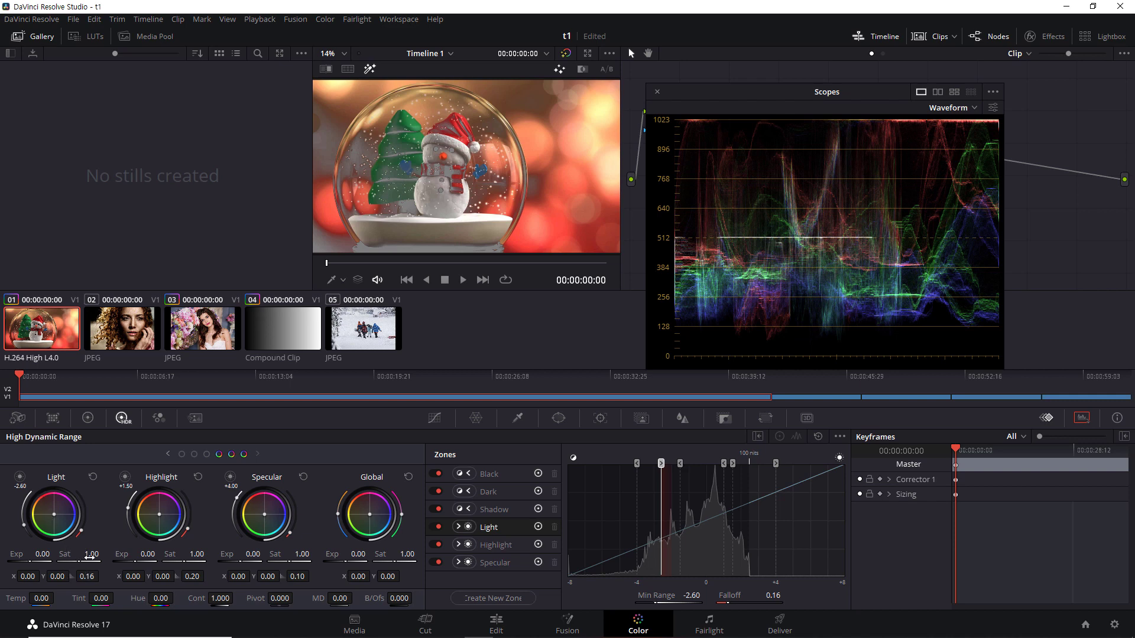
Step: Set the Light zone's saturation to 0 and save the project
mouse_move(90, 556)
left_mouse_down()
mouse_move(76, 556)
mouse_move(85, 561)
left_mouse_up()
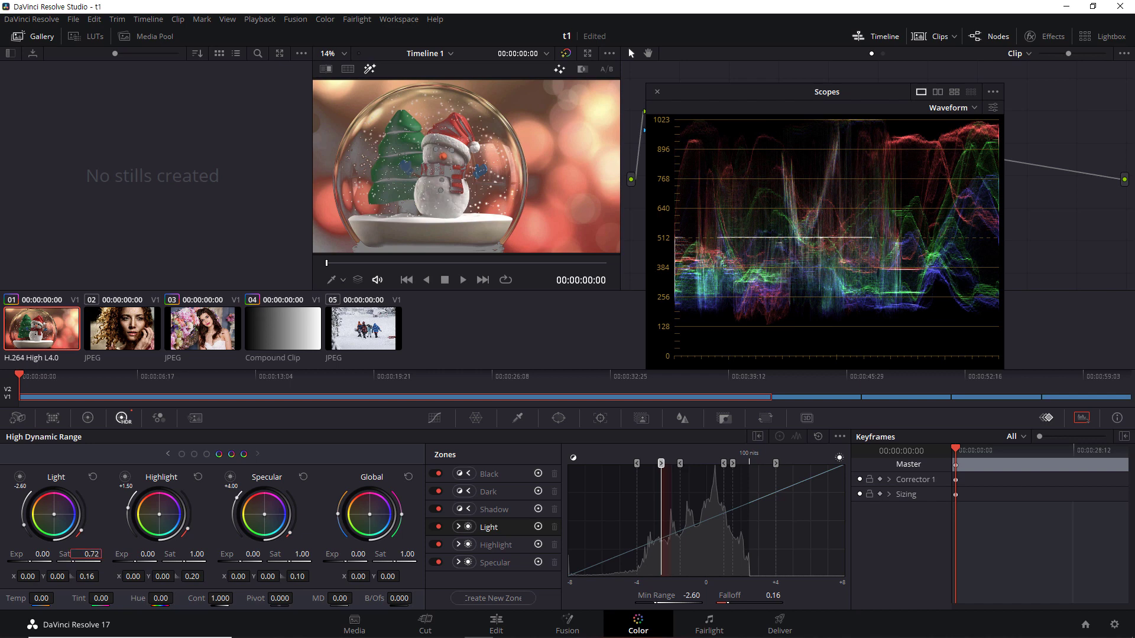
type("0")
key("Return")
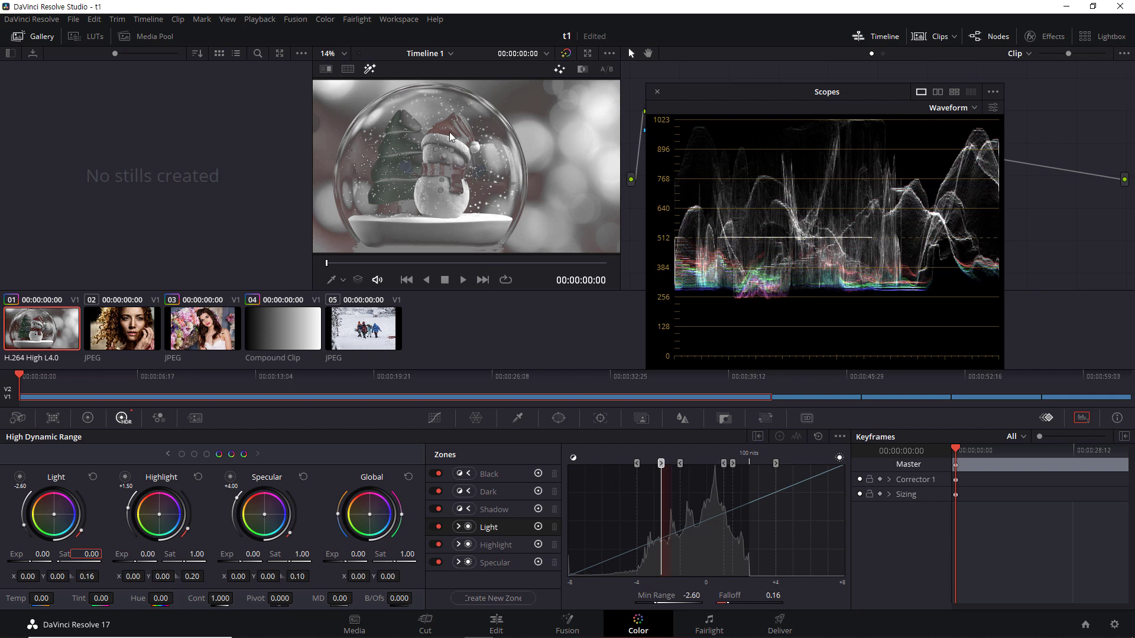
key("ctrl+s")
Step: Try a Light zone Min Range of -1.92 with a Falloff of 0.05, and reset the whole HDR palette
left_click_drag(661, 464, 674, 474)
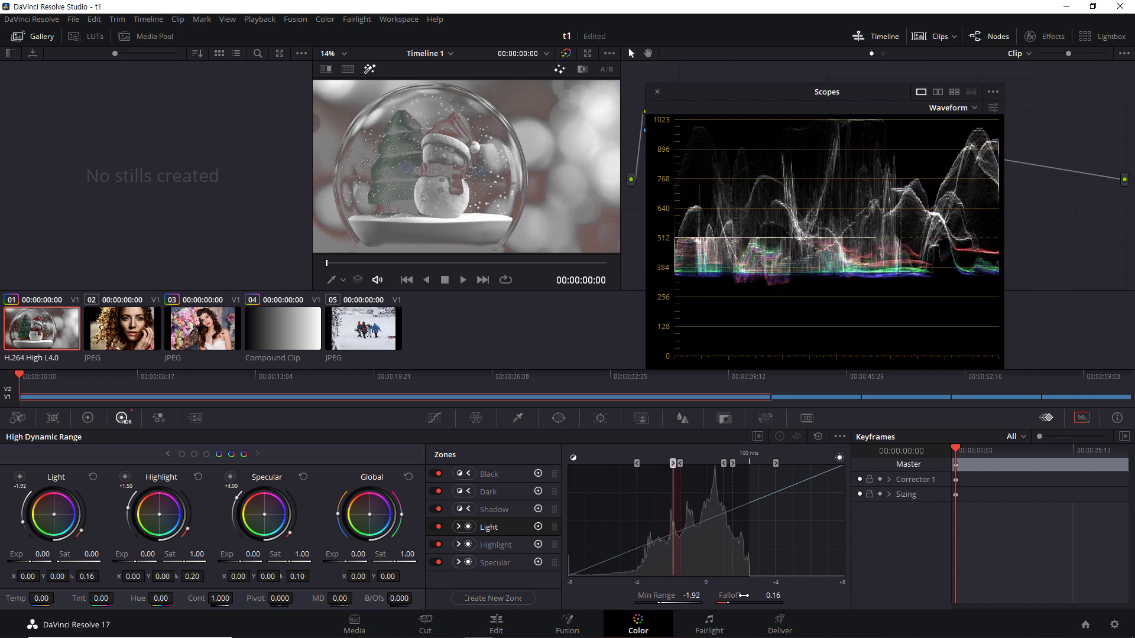
mouse_move(730, 598)
left_mouse_down()
mouse_move(715, 598)
mouse_move(741, 598)
mouse_move(714, 598)
left_mouse_up()
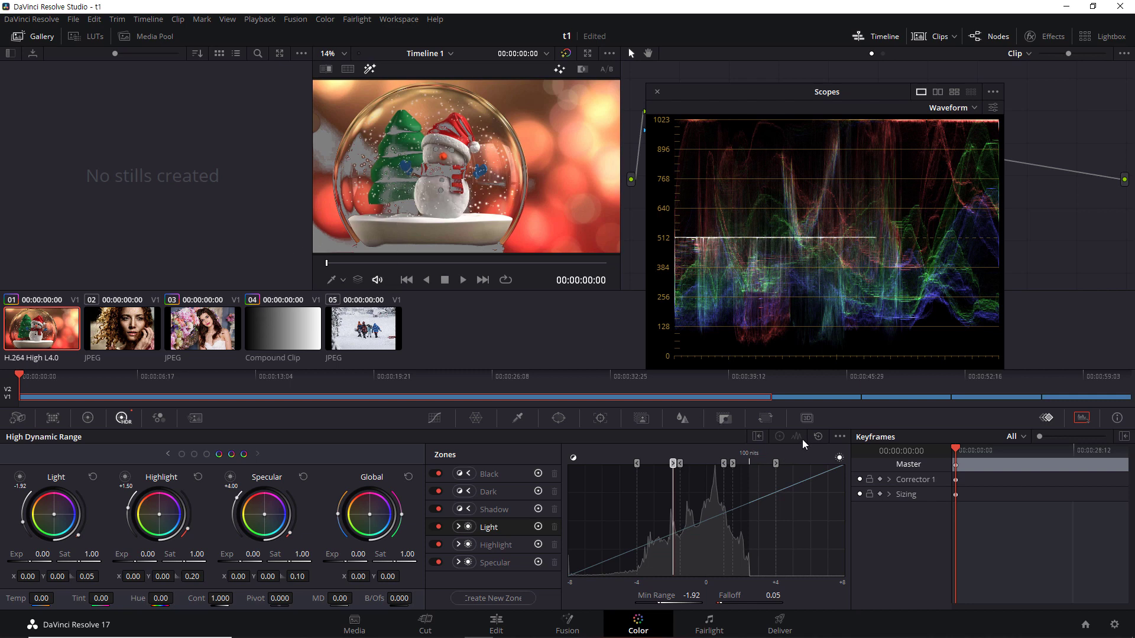
left_click(819, 436)
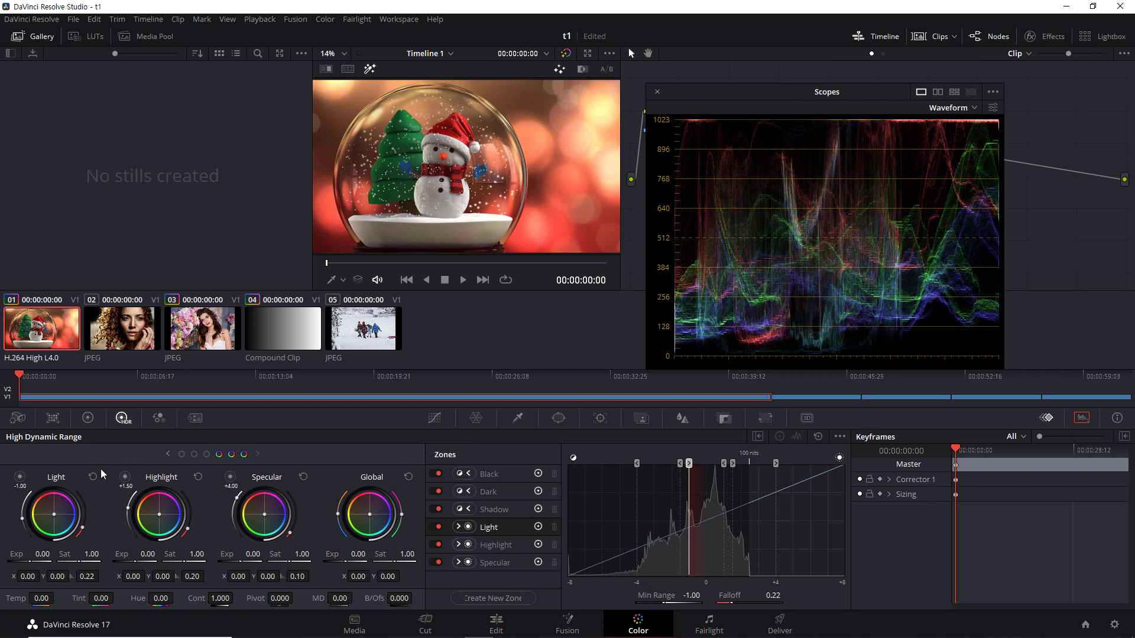
Step: Preview the Light zone on the snow globe clip, and switch to clip 03 to preview the same zone there
left_click(20, 478)
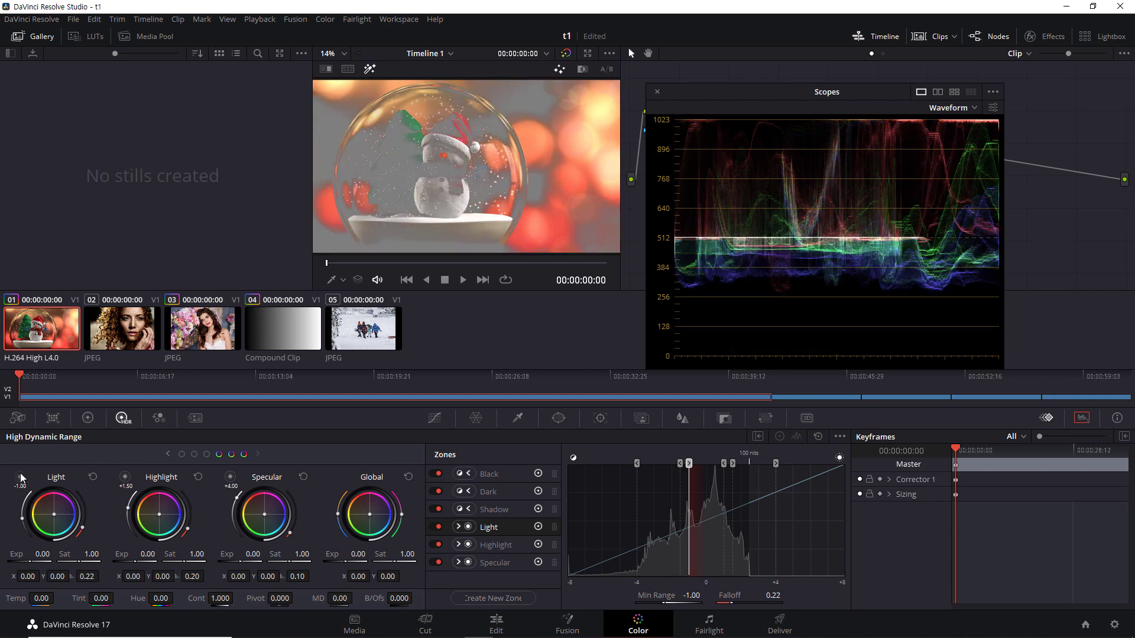
left_click(20, 478)
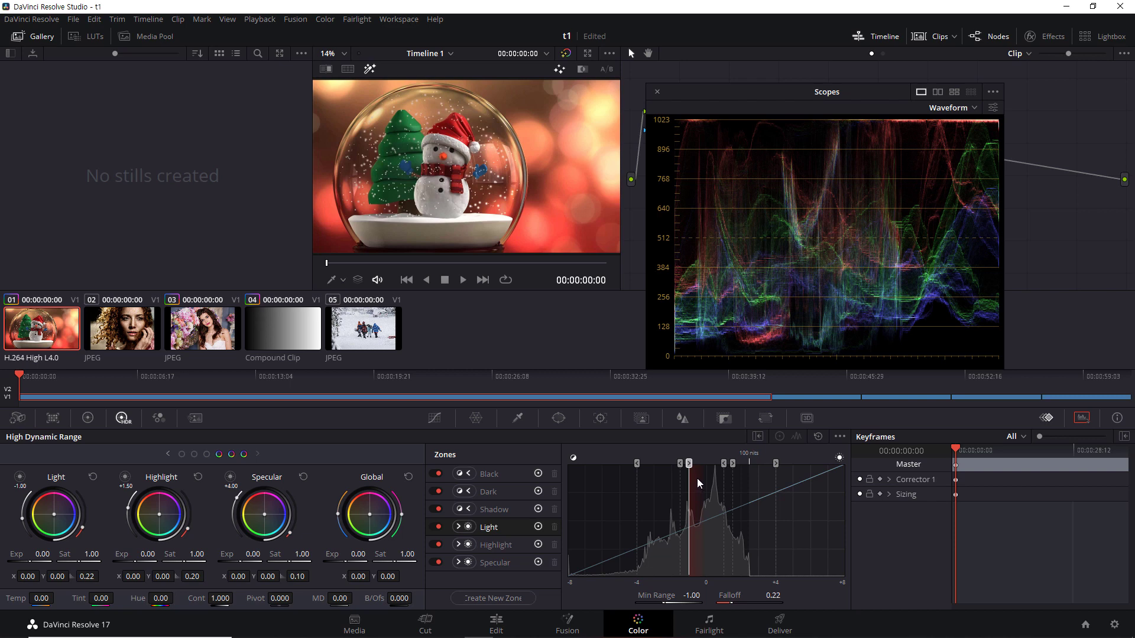
left_click(200, 337)
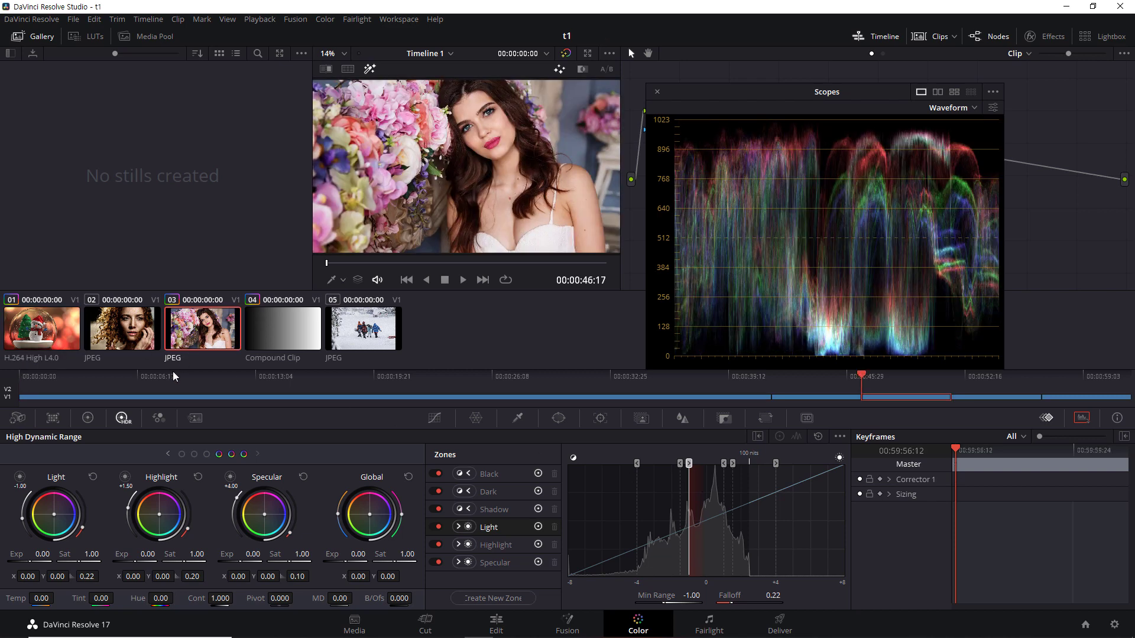
left_click(21, 477)
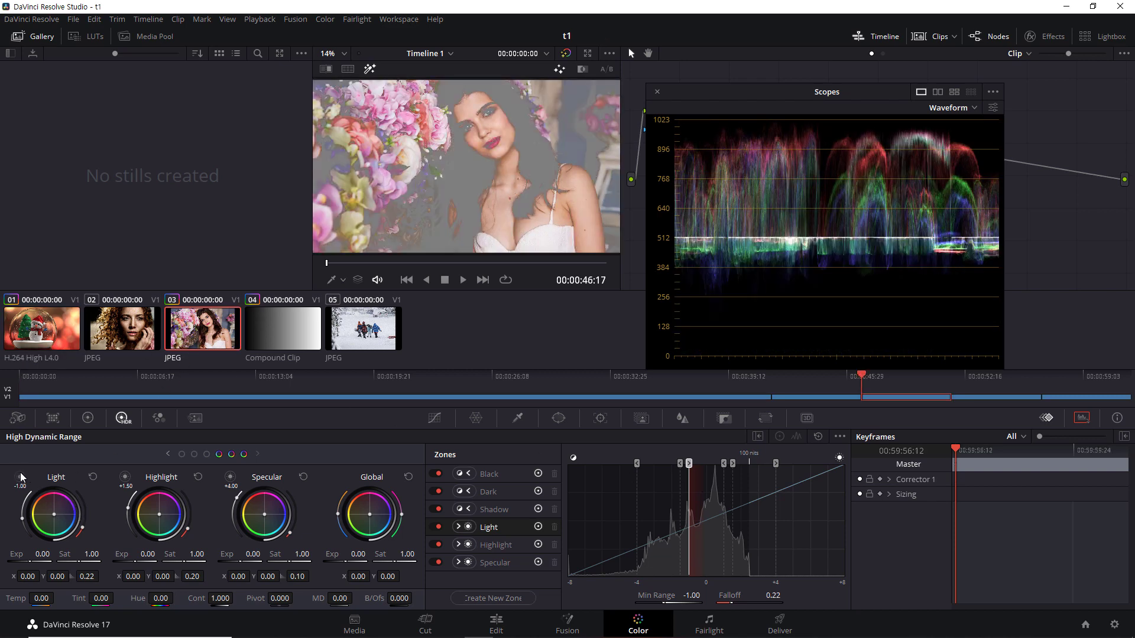
left_click(20, 477)
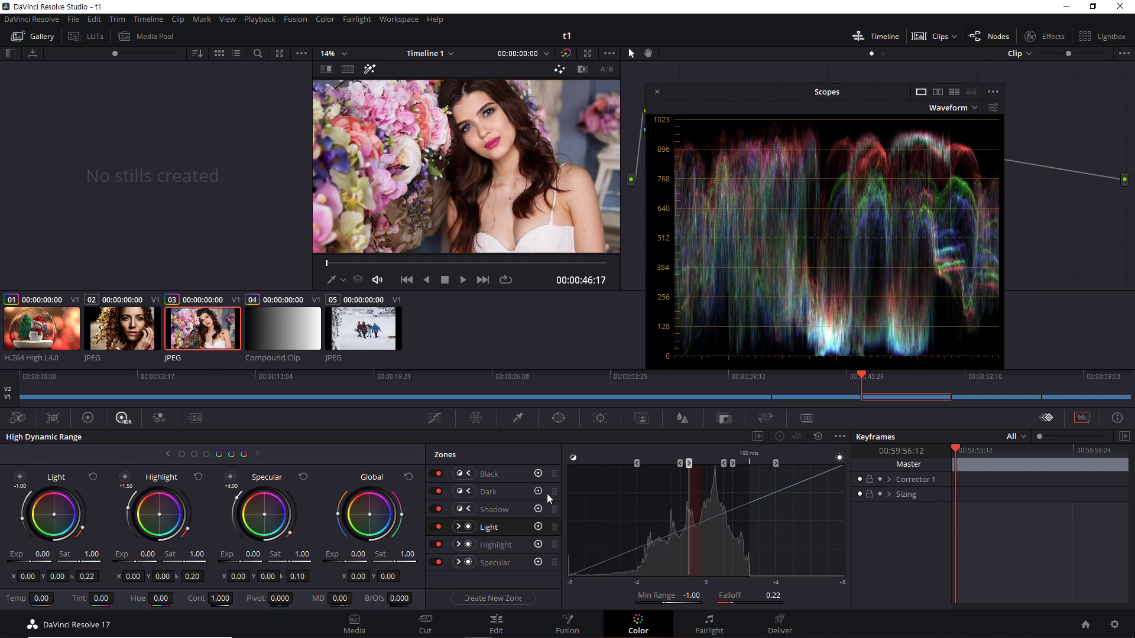
left_click(368, 67)
left_click(366, 66)
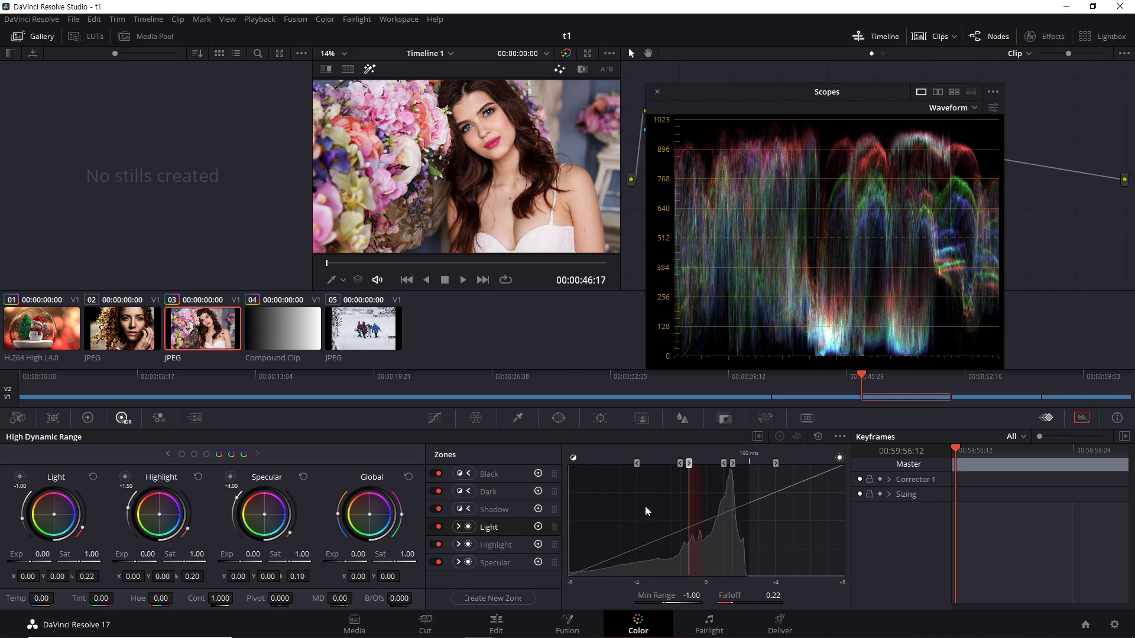
Step: Set clip 03's Light zone to a Min Range of 0.46, a Falloff of 0.10 and an exposure of 0.40
left_click_drag(690, 465, 716, 465)
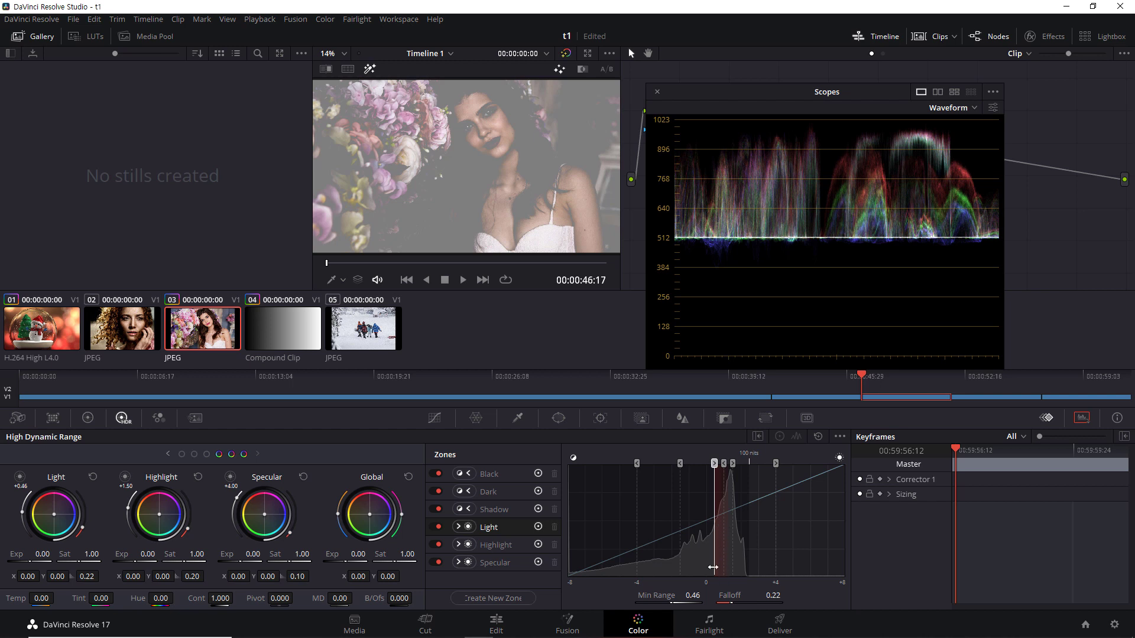
left_click_drag(730, 602, 722, 602)
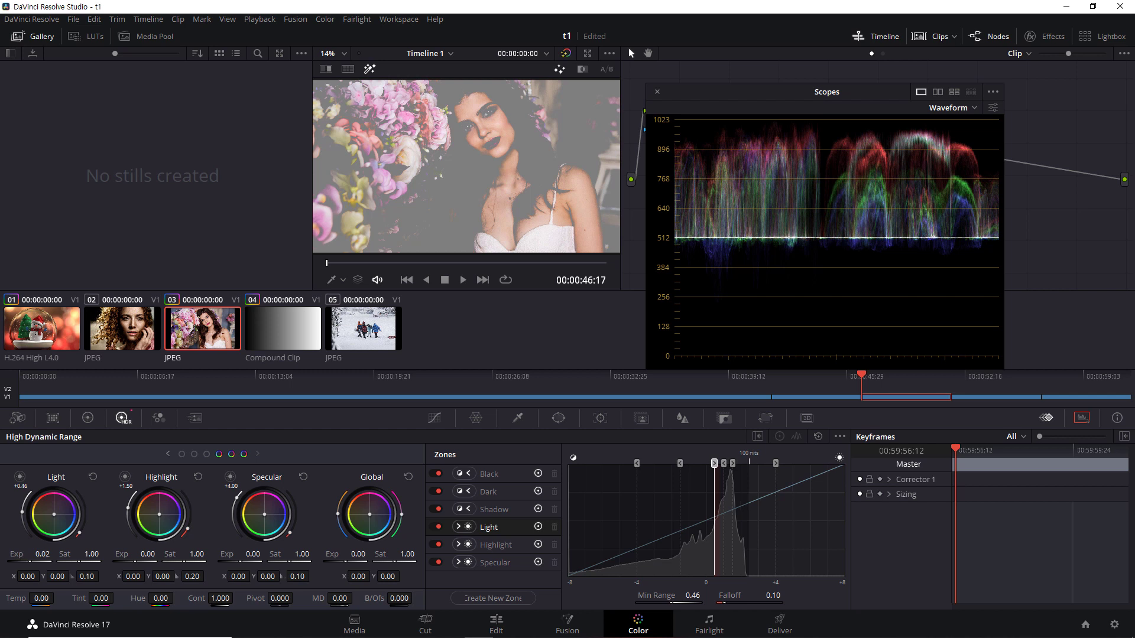
left_click_drag(20, 557, 42, 557)
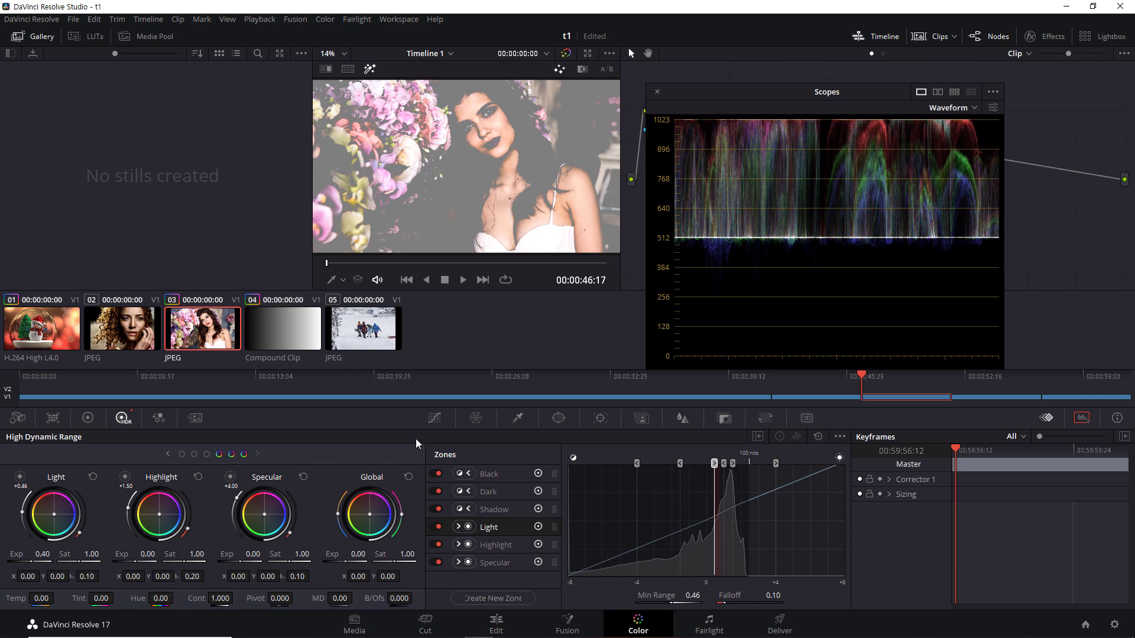
Step: Turn off the viewer's highlight mode and compare clip 03 with its grade bypassed and enabled
left_click(370, 68)
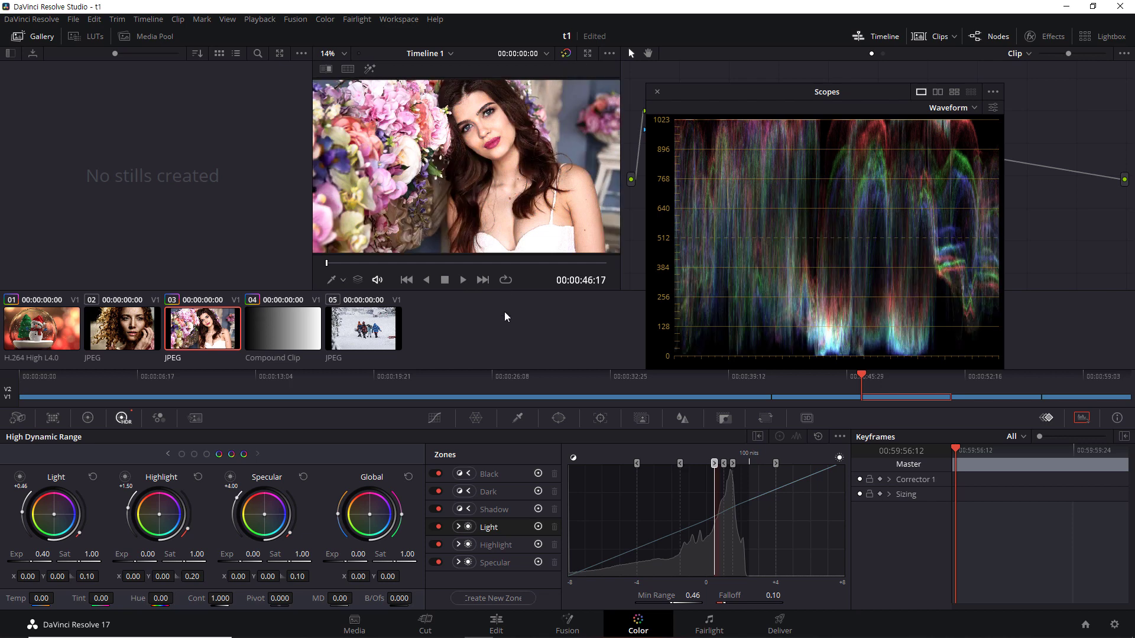
key("ctrl+d")
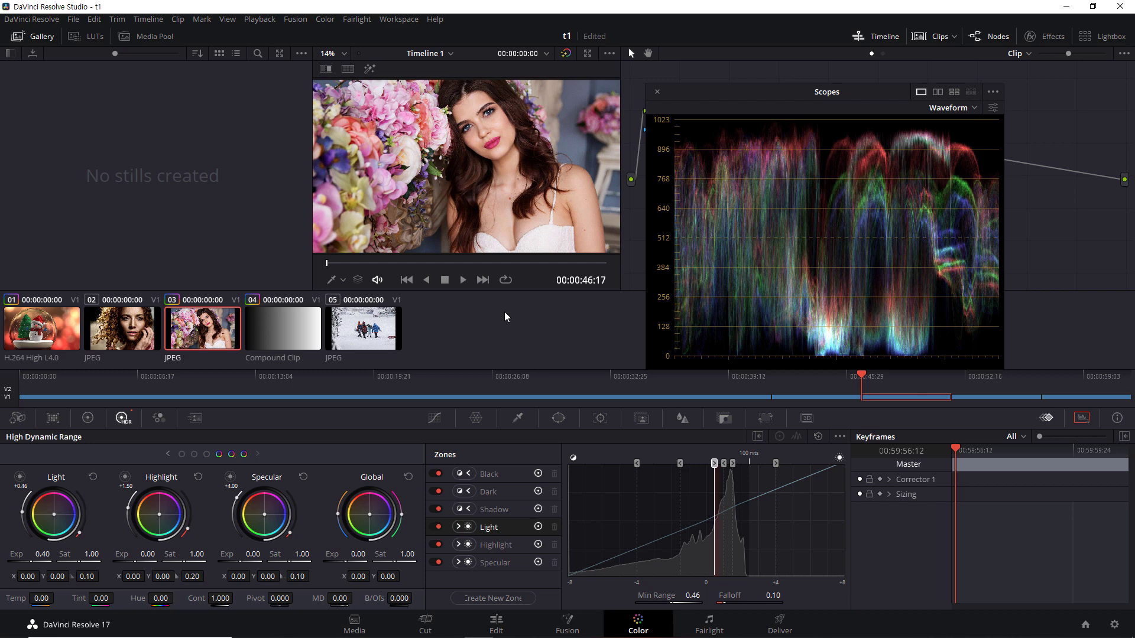
key("ctrl+d")
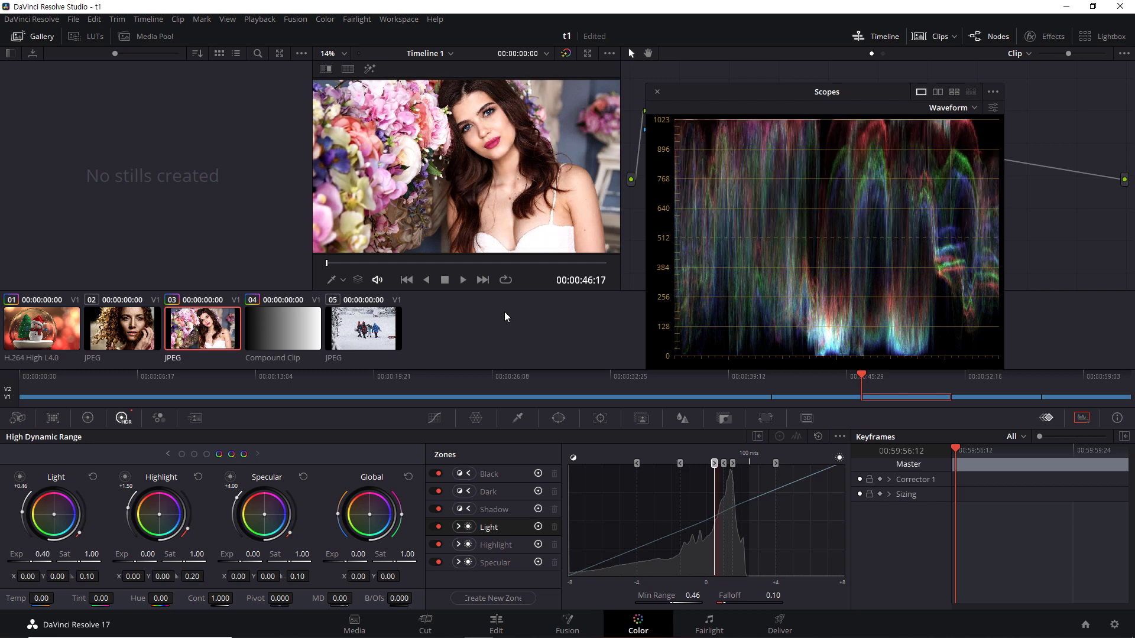
key("ctrl+d")
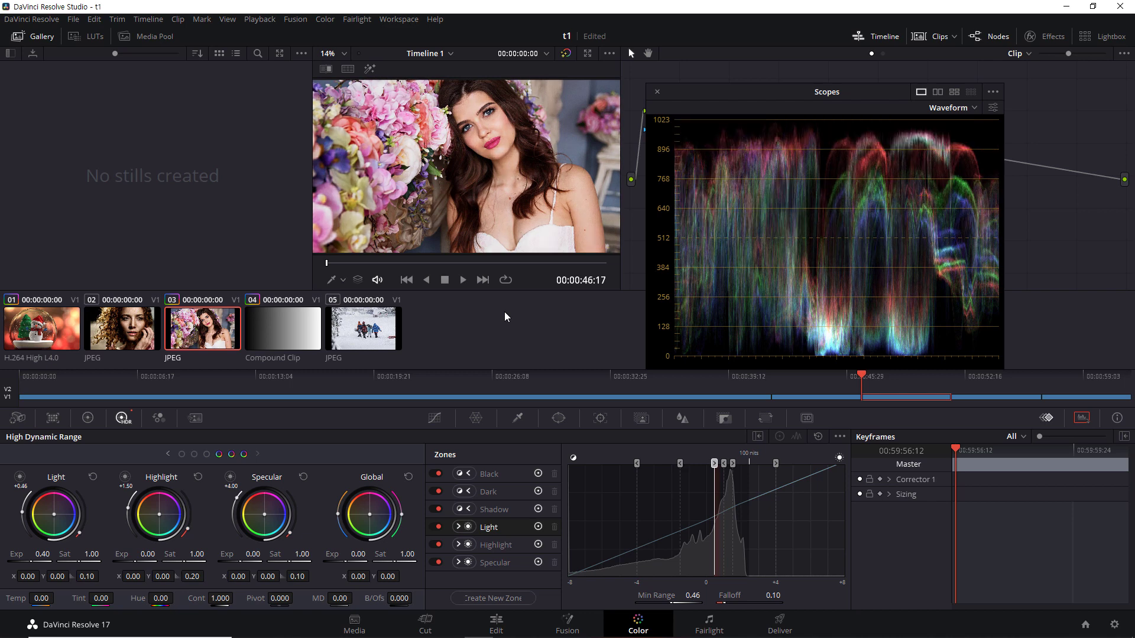
key("ctrl+d")
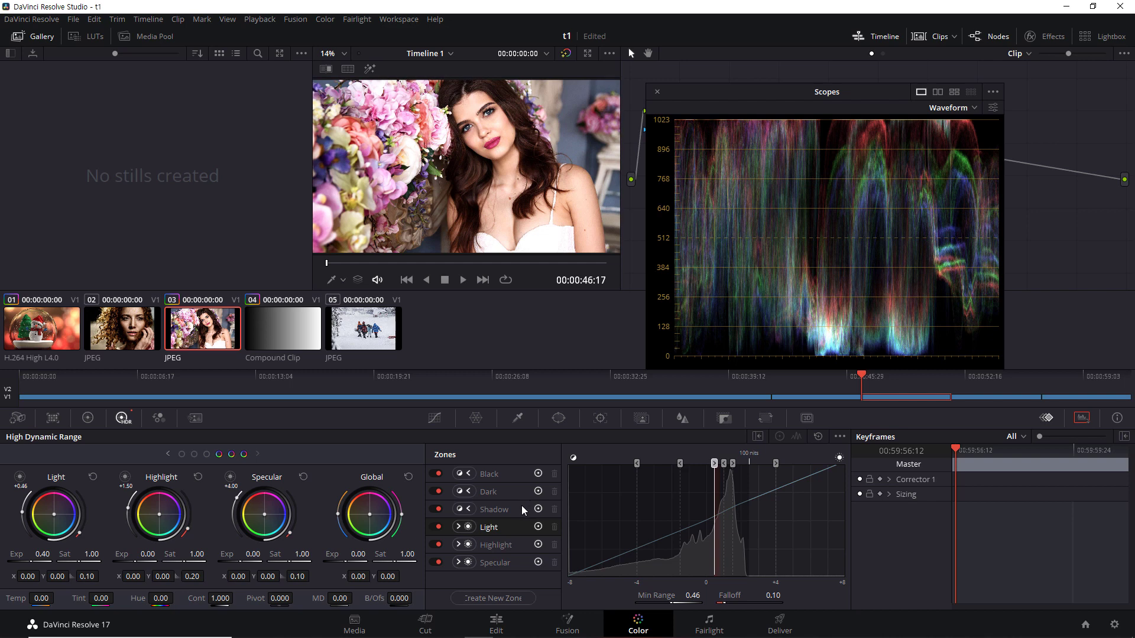
Step: Create a new dark zone named lee with a range of 0
left_click(519, 598)
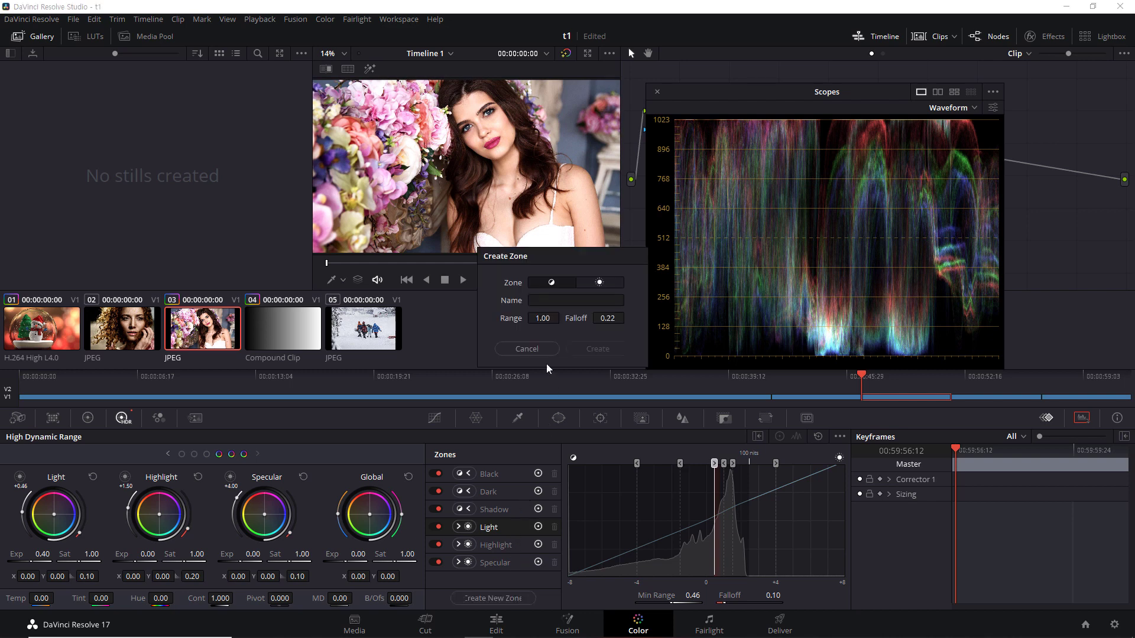
left_click(547, 300)
type("lee")
key("Tab")
type("0")
left_click(601, 349)
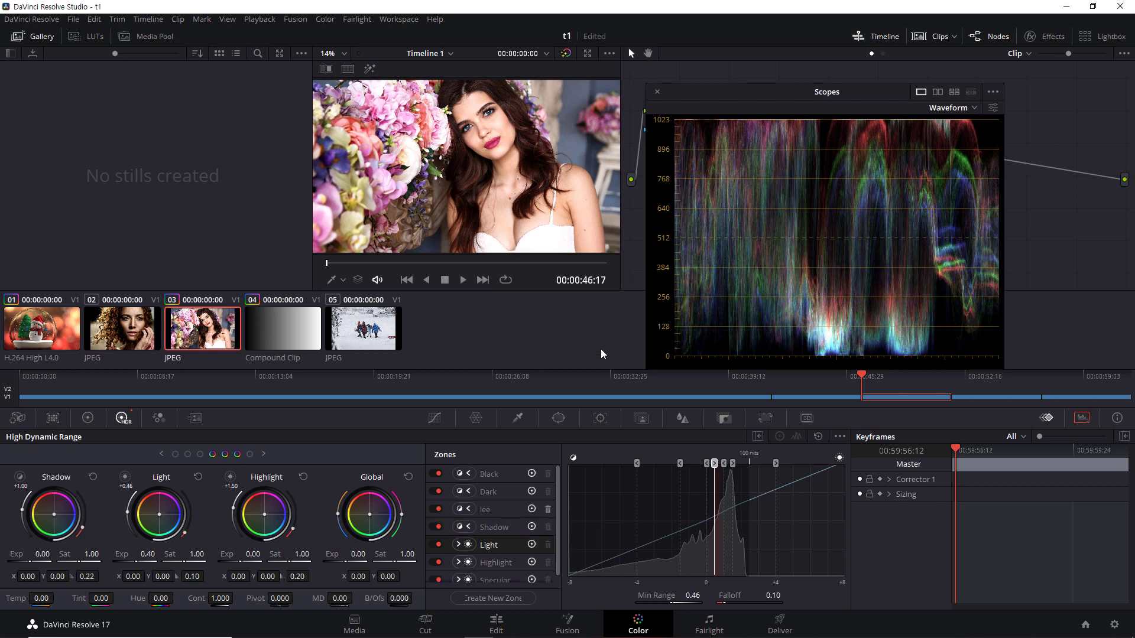
Step: Change the lee zone from dark to light type and delete it
left_click(491, 509)
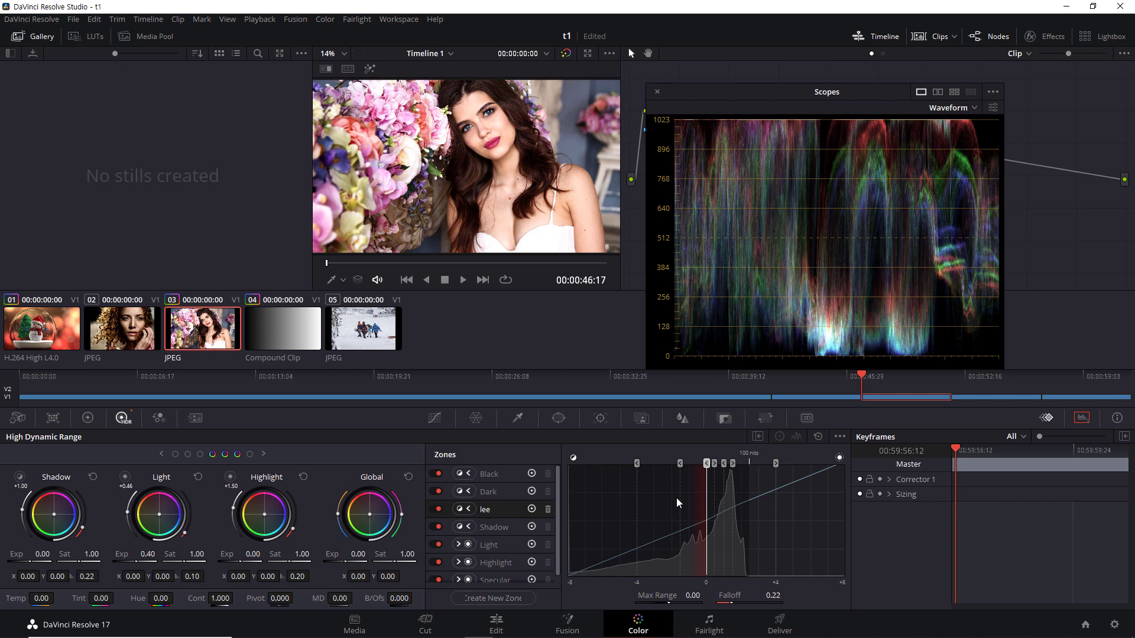
left_click(469, 509)
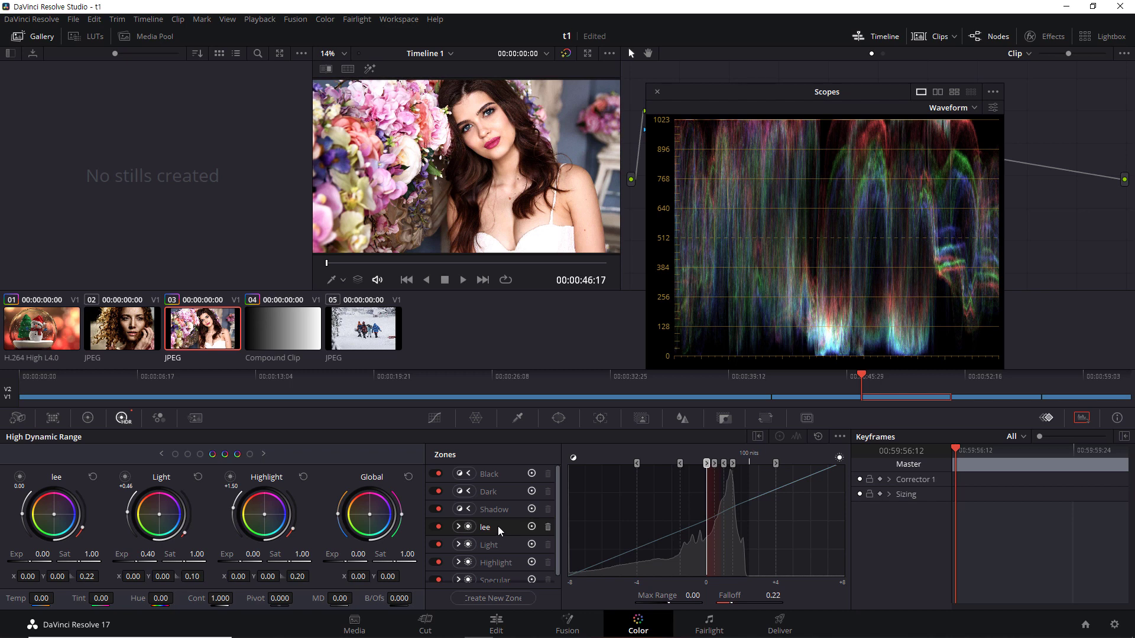
left_click(547, 528)
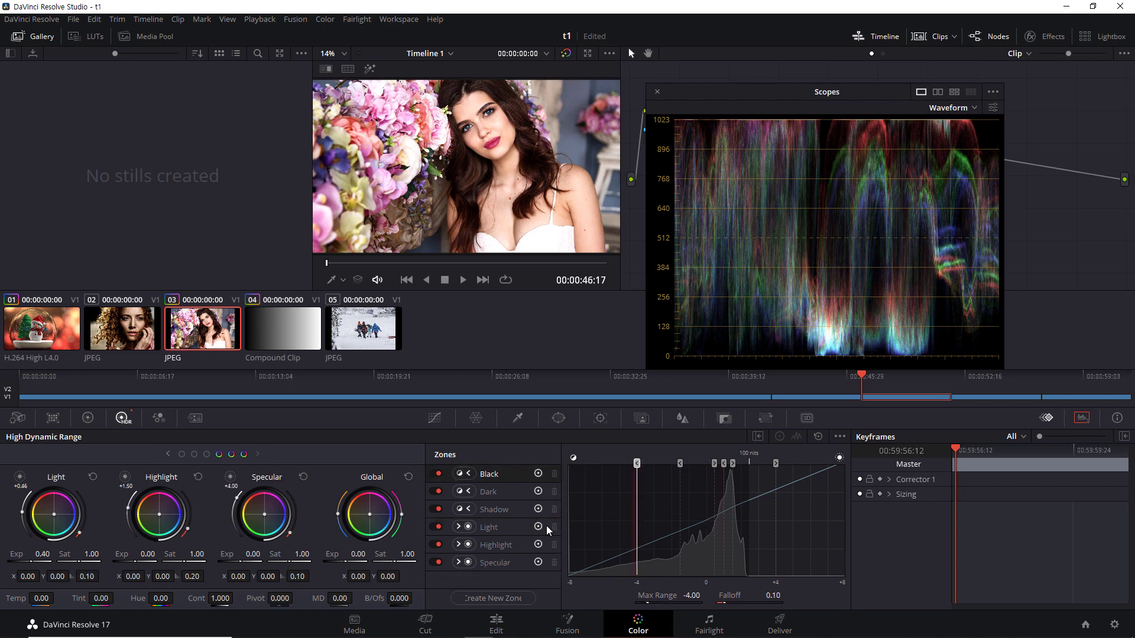